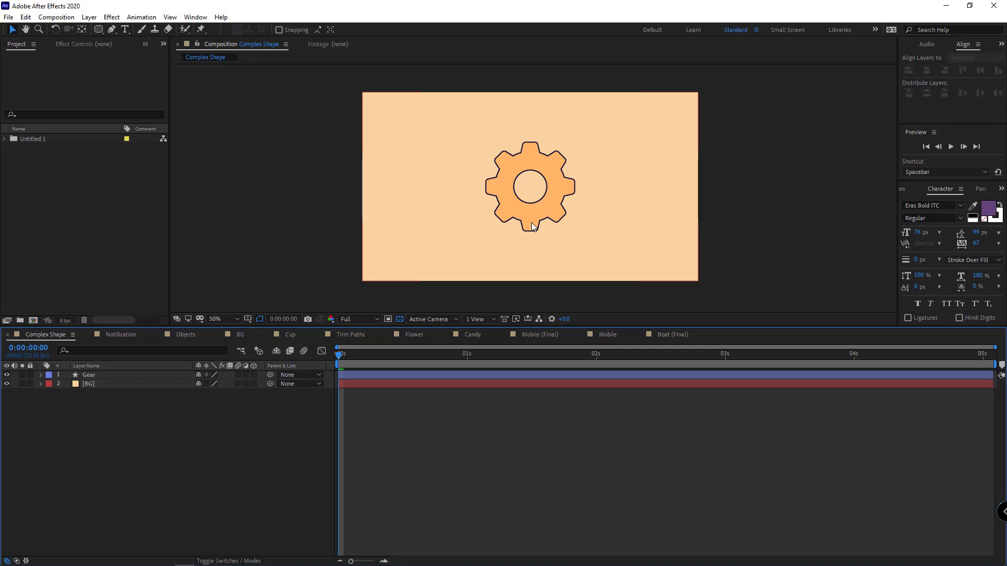
Step: Select the Gear layer and zoom the composition view to 100%
{"action": "left_click", "coordinate": [532, 227]}
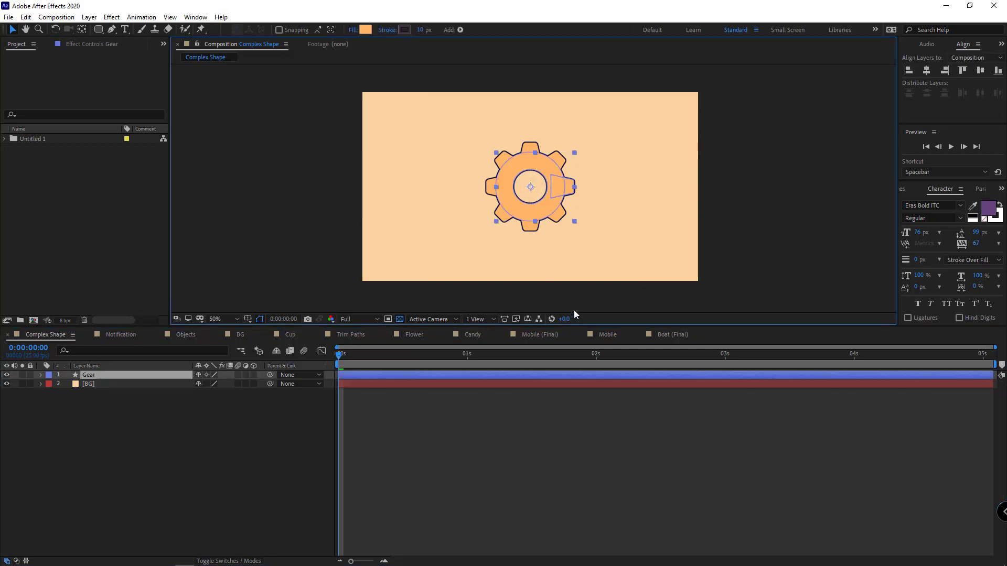
{"action": "left_click", "coordinate": [580, 299]}
{"action": "scroll", "coordinate": [544, 221], "scroll_direction": "up", "scroll_amount": 1}
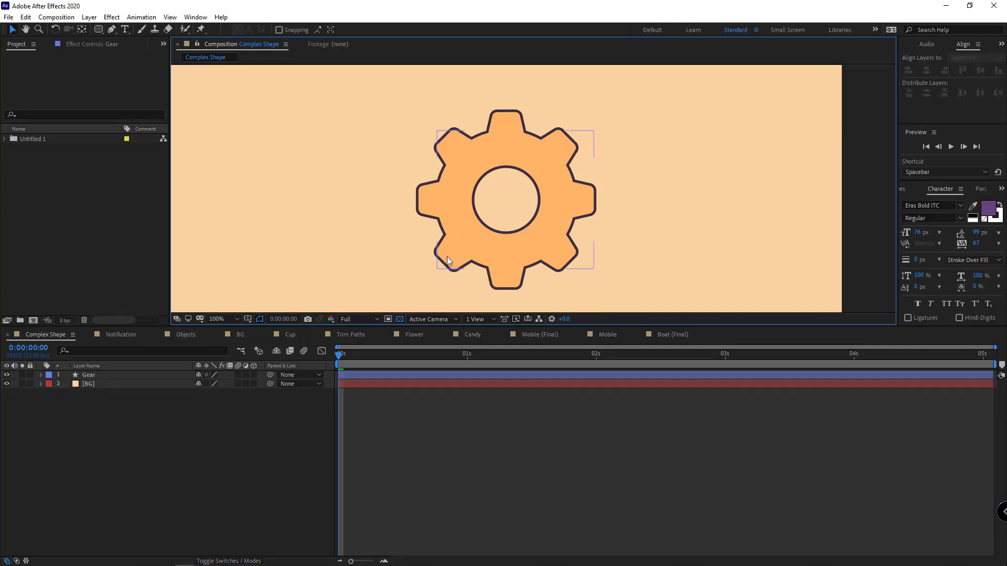
{"action": "key", "text": "backslash"}
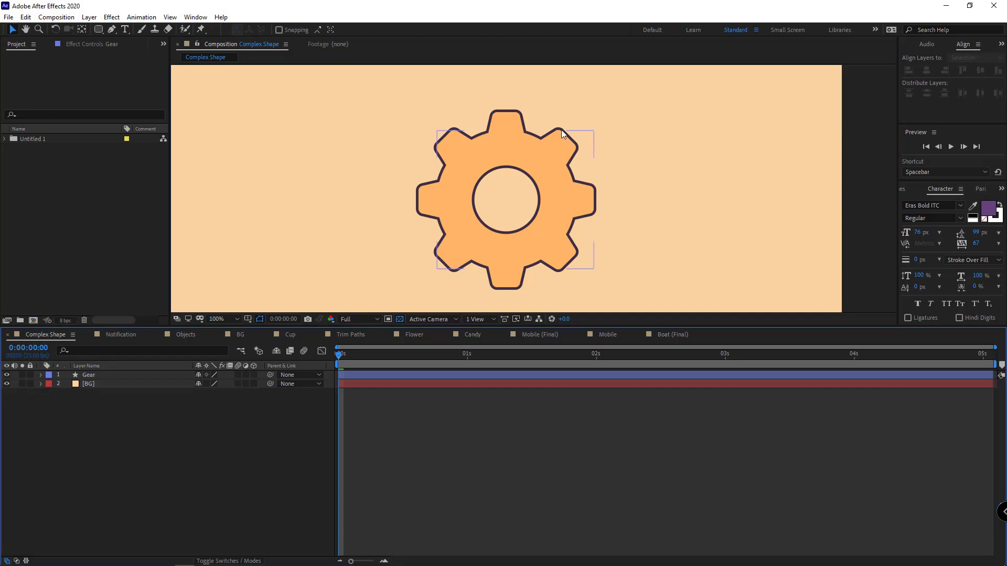
Step: Set the Gear layer's Round Corners radius from 7 to 0 for sharp teeth
{"action": "left_click", "coordinate": [40, 376]}
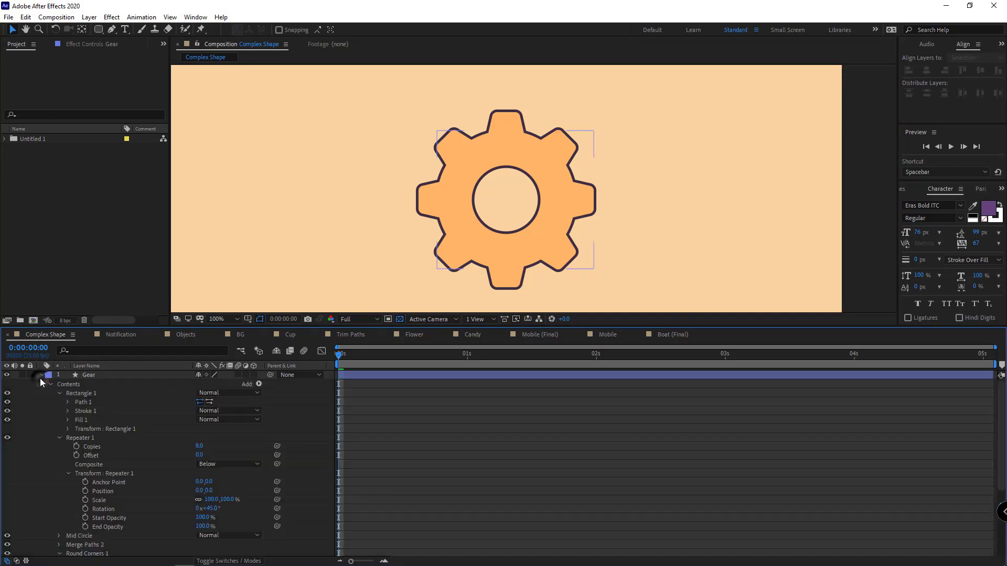
{"action": "scroll", "coordinate": [155, 420], "scroll_direction": "down", "scroll_amount": 2}
{"action": "scroll", "coordinate": [157, 489], "scroll_direction": "down", "scroll_amount": 2}
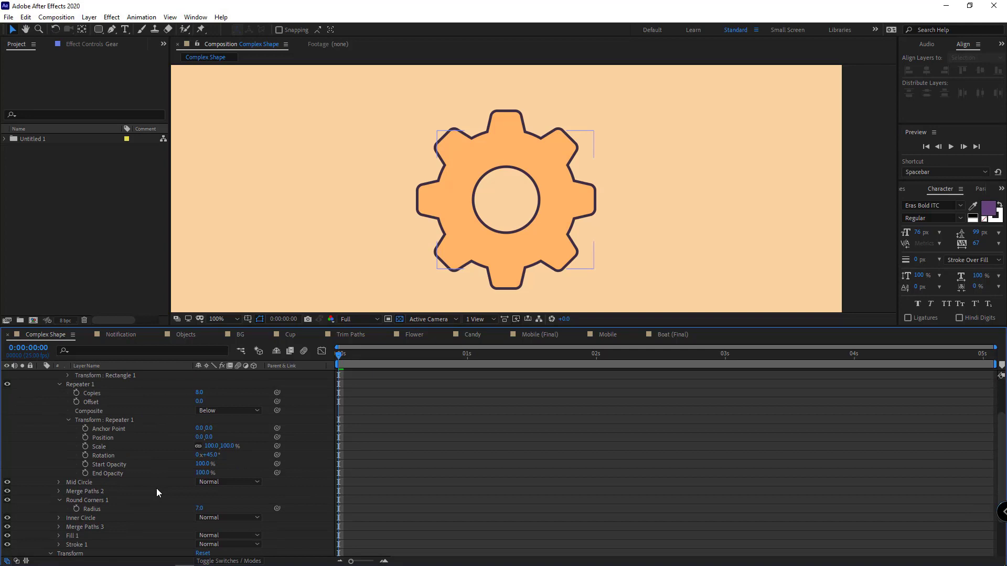
{"action": "left_click_drag", "start_coordinate": [200, 511], "coordinate": [187, 511]}
{"action": "key", "text": "period"}
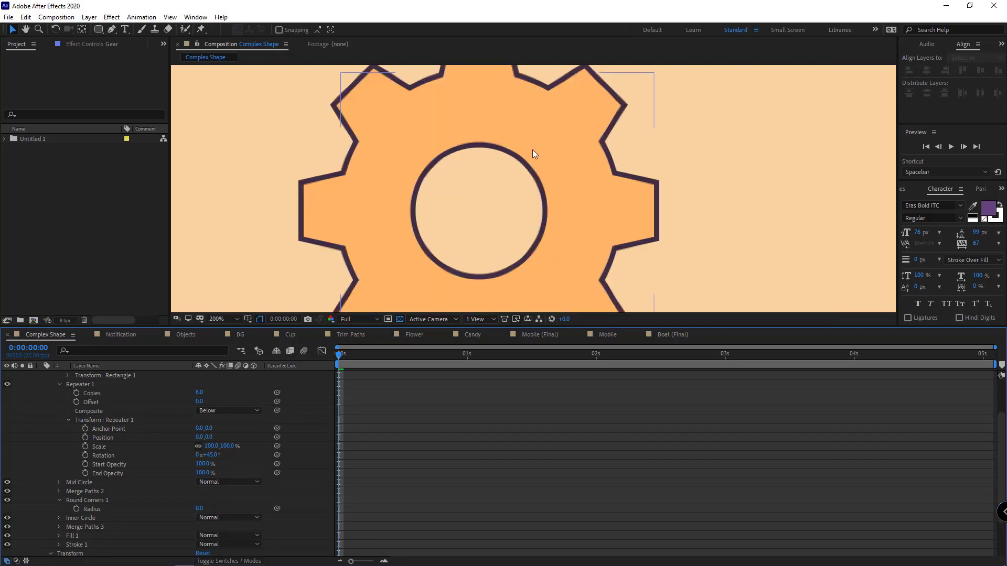
{"action": "key", "text": "comma"}
{"action": "key", "text": "g"}
{"action": "key", "text": "period"}
{"action": "left_click", "coordinate": [531, 165]}
{"action": "left_click", "coordinate": [532, 257]}
{"action": "left_click", "coordinate": [624, 238]}
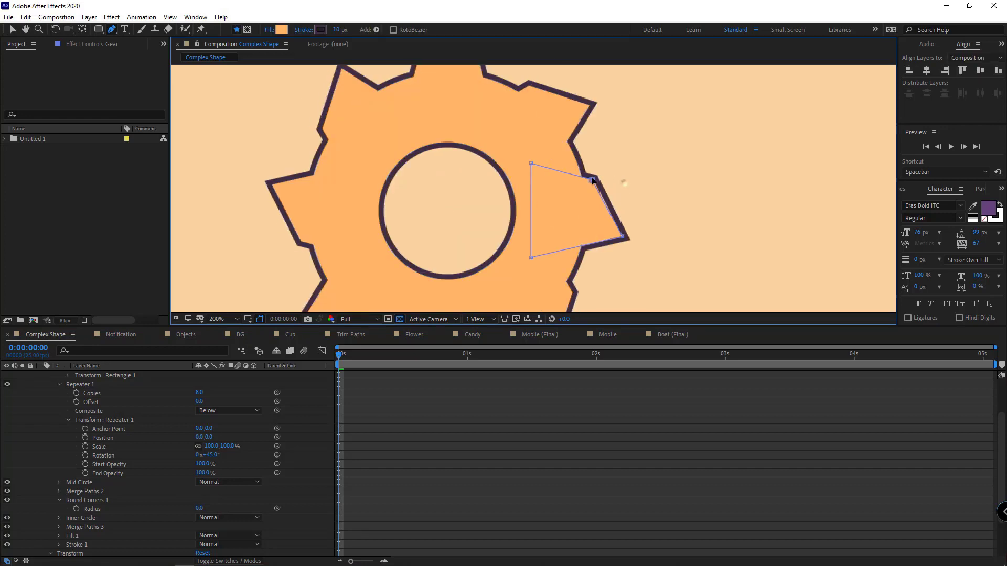
{"action": "left_click_drag", "start_coordinate": [592, 179], "coordinate": [576, 164]}
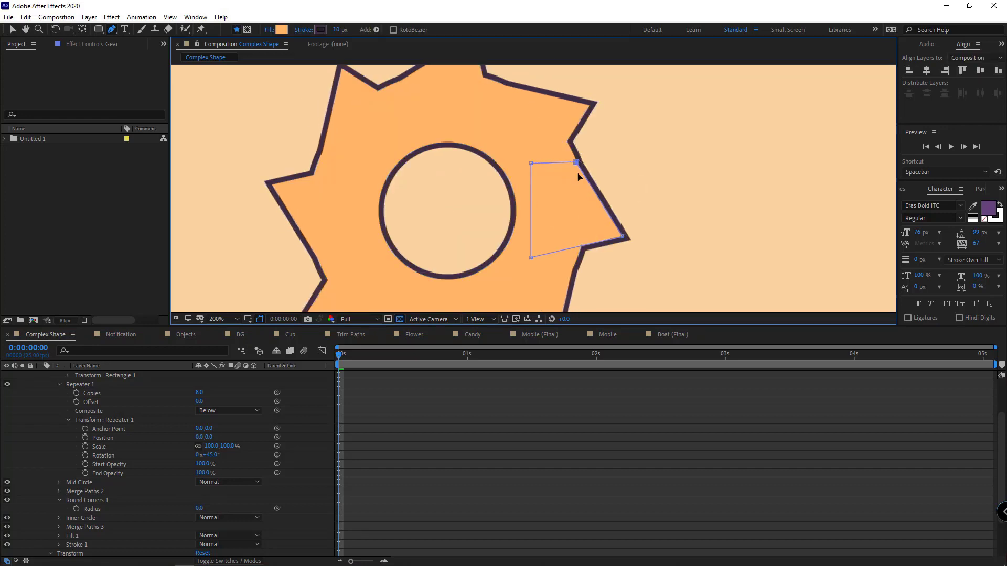
{"action": "key", "text": "comma"}
{"action": "left_click", "coordinate": [95, 438]}
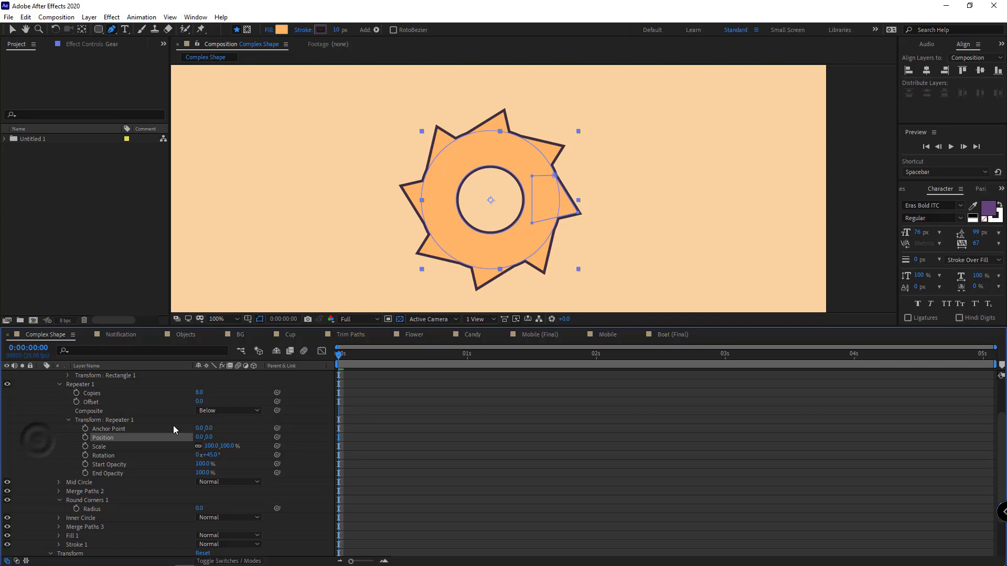
{"action": "key", "text": "ctrl+shift+a"}
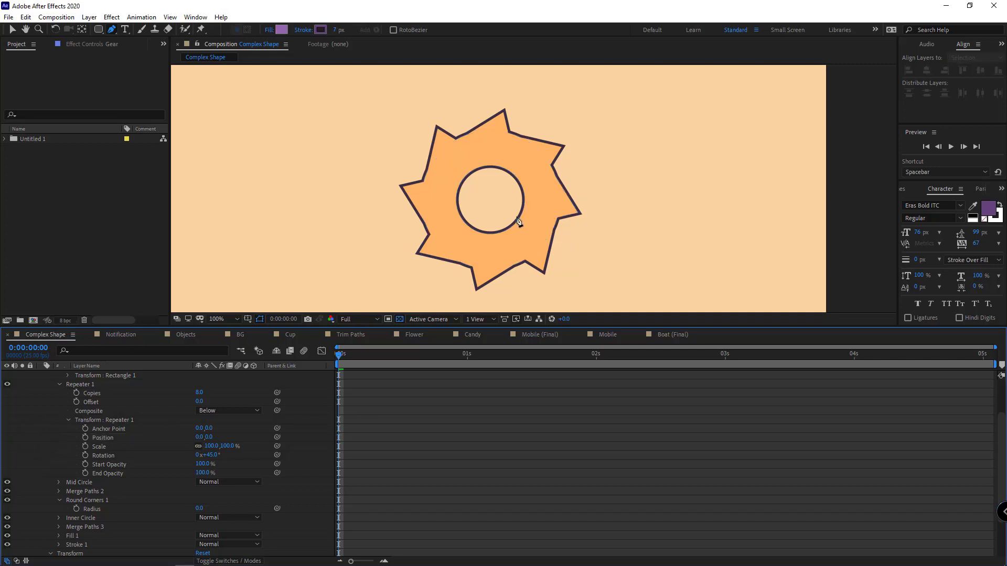
{"action": "key", "text": "ctrl+z"}
{"action": "key", "text": "ctrl+z"}
{"action": "key", "text": "ctrl+z"}
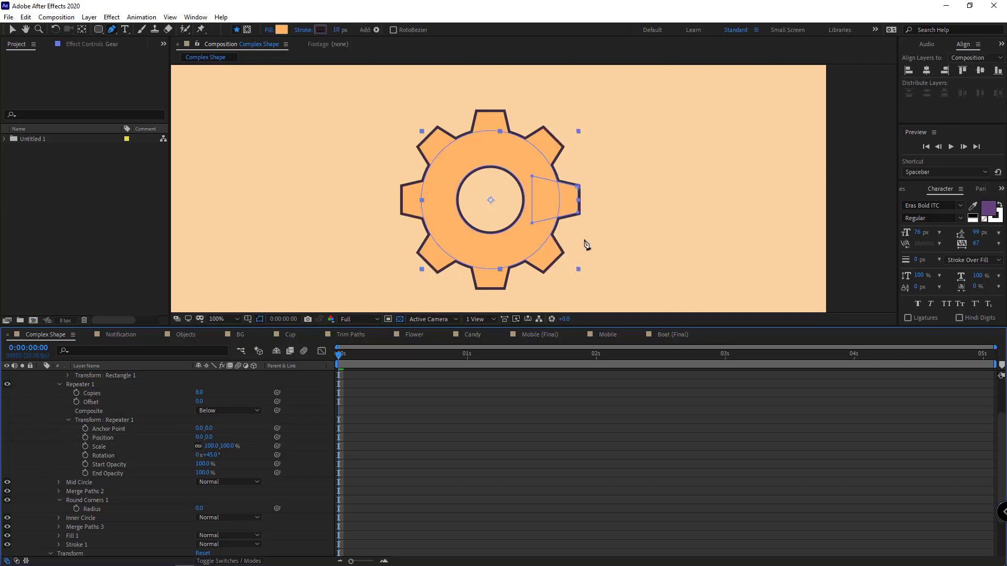
{"action": "scroll", "coordinate": [55, 465], "scroll_direction": "up", "scroll_amount": 3}
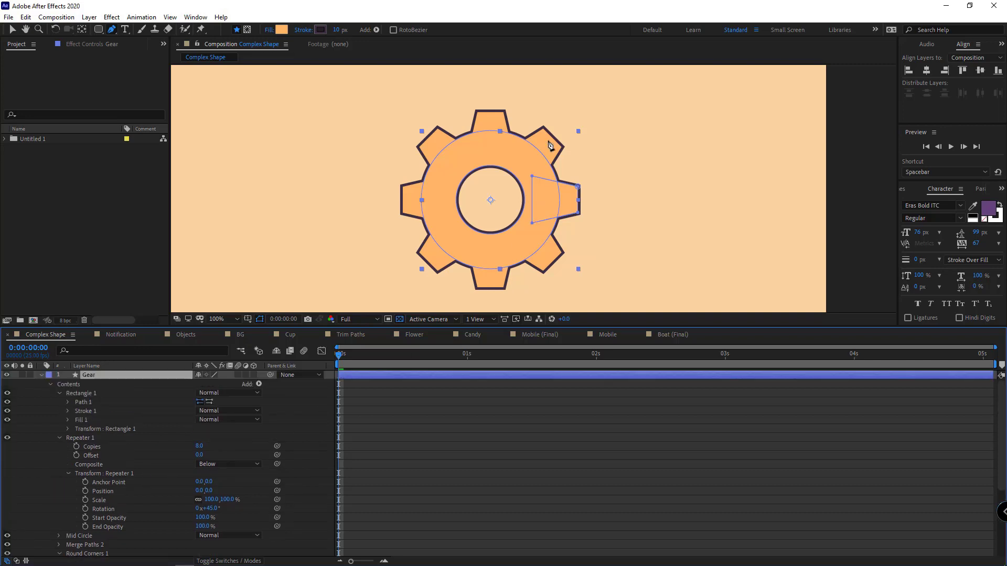
Step: Confirm the 30° repeater rotation and raise the tooth copies to about 11
{"action": "left_click", "coordinate": [269, 421]}
{"action": "type", "text": "30"}
{"action": "key", "text": "Return"}
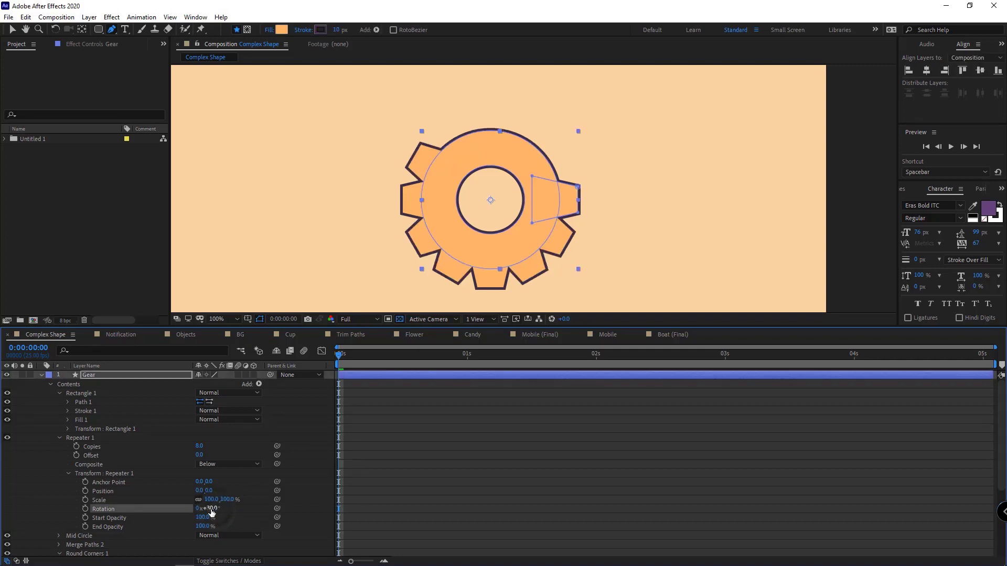
{"action": "left_click_drag", "start_coordinate": [200, 446], "coordinate": [169, 484]}
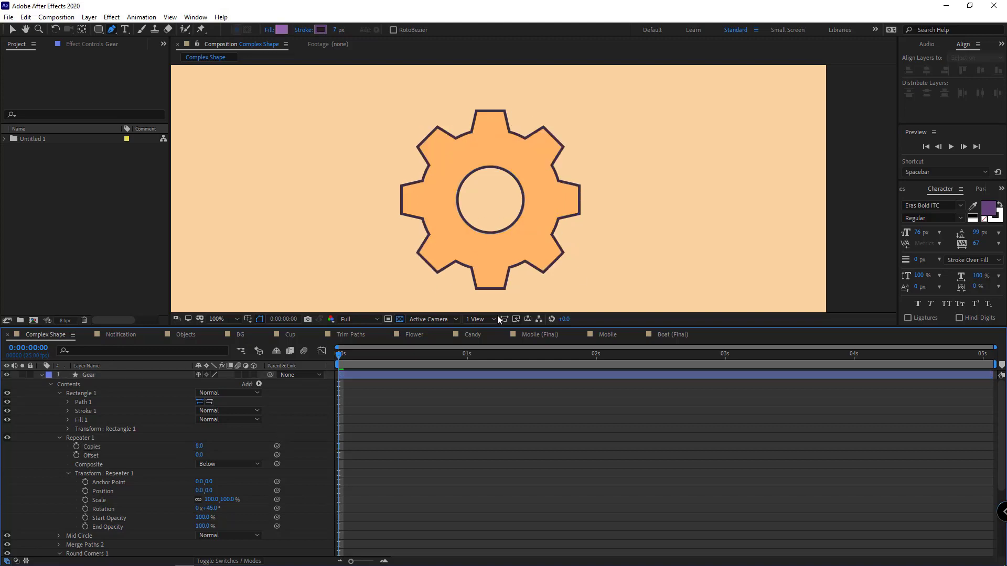
Step: Drag the tooth path's top-right vertex down so each tooth gets a slanted edge
{"action": "left_click", "coordinate": [567, 205]}
{"action": "scroll", "coordinate": [580, 225], "scroll_direction": "up", "scroll_amount": 2}
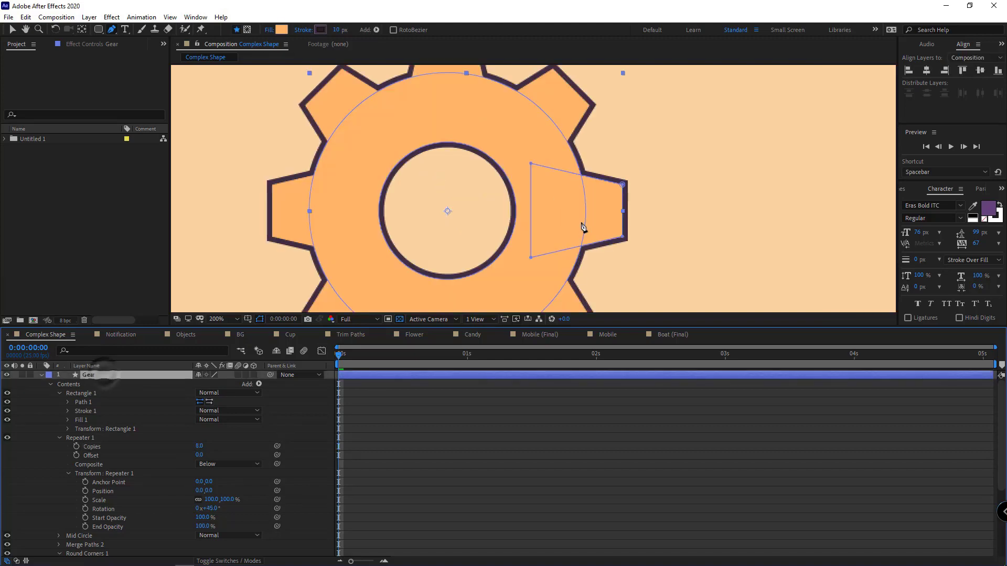
{"action": "left_click", "coordinate": [569, 186]}
{"action": "key", "text": "v"}
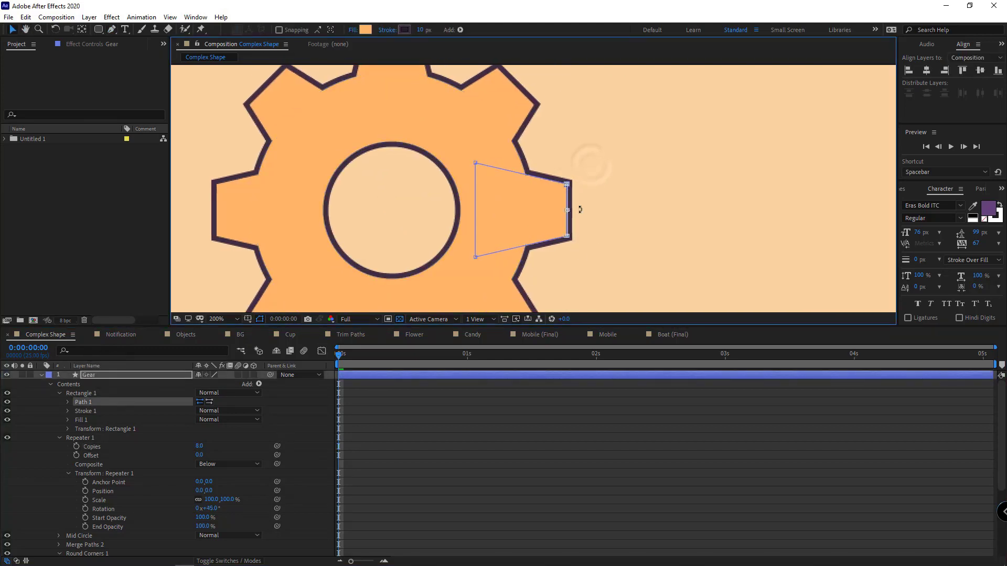
{"action": "left_click_drag", "start_coordinate": [567, 185], "coordinate": [566, 216]}
Step: Check the repeater offset, then deselect and collapse the Gear layer
{"action": "left_click", "coordinate": [532, 189]}
{"action": "scroll", "coordinate": [531, 189], "scroll_direction": "down", "scroll_amount": 2}
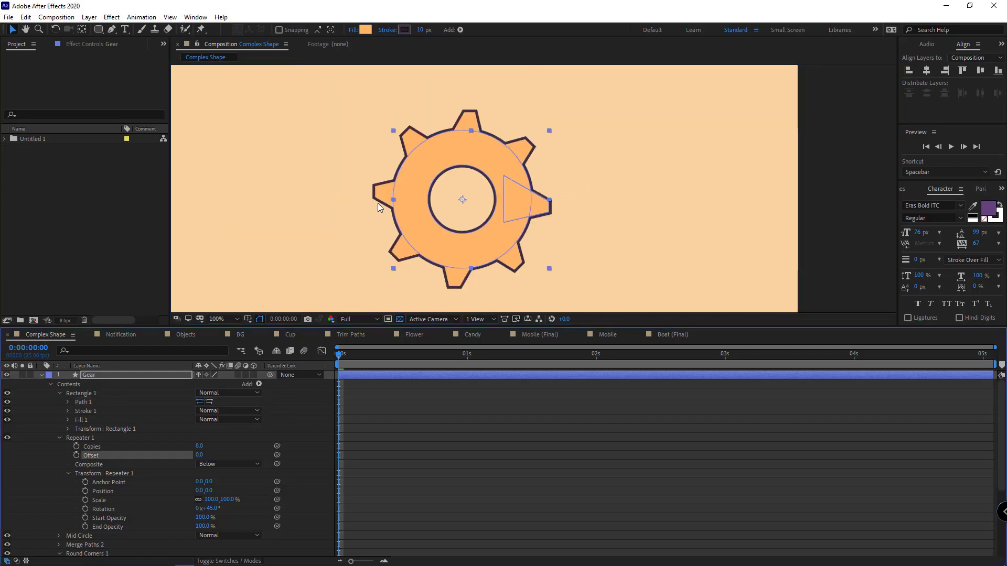
{"action": "left_click", "coordinate": [59, 427]}
{"action": "left_click", "coordinate": [41, 374]}
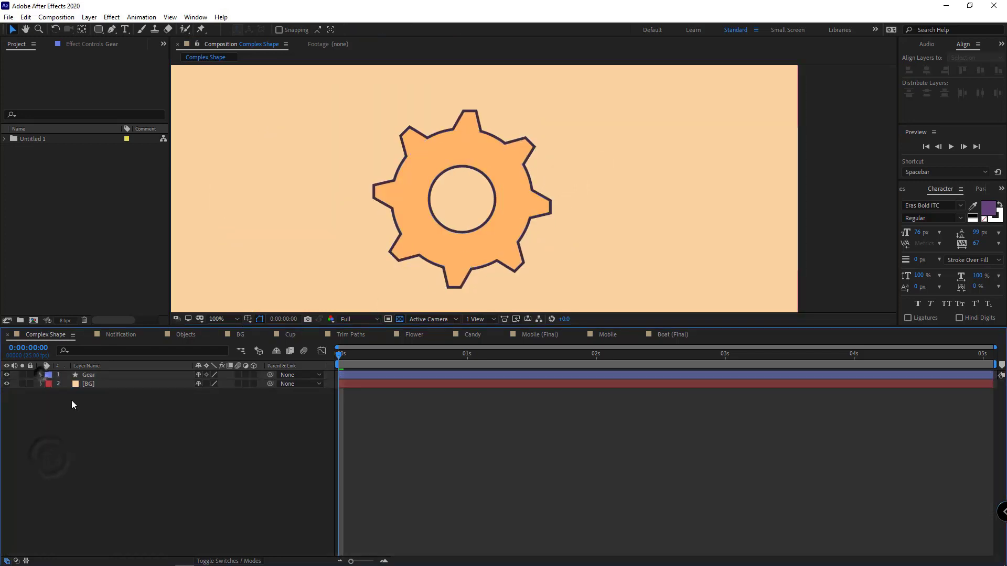
Step: Switch to the Notification composition and preview the speech-bubble animation
{"action": "left_click", "coordinate": [121, 334]}
{"action": "key", "text": "space"}
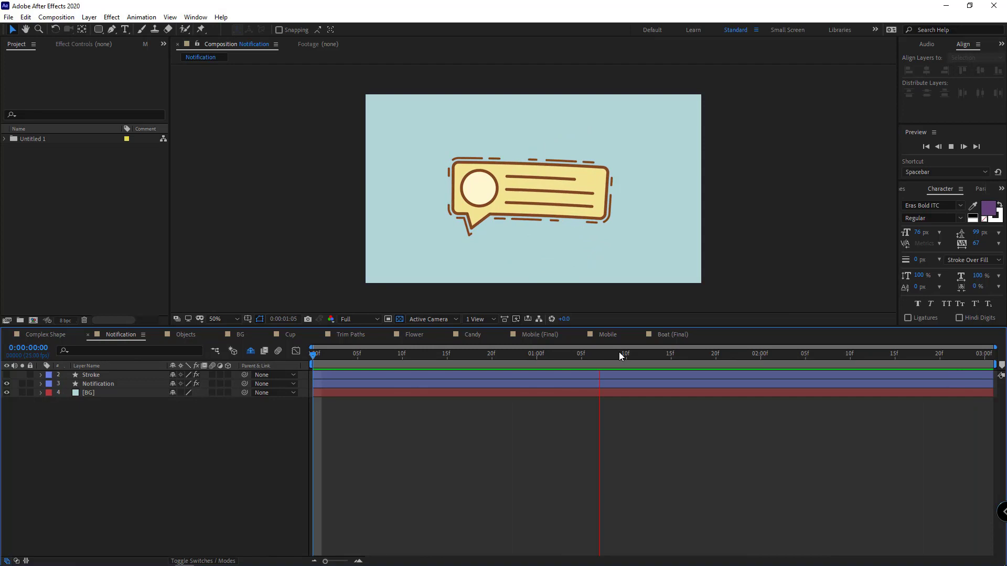
{"action": "left_click", "coordinate": [688, 354]}
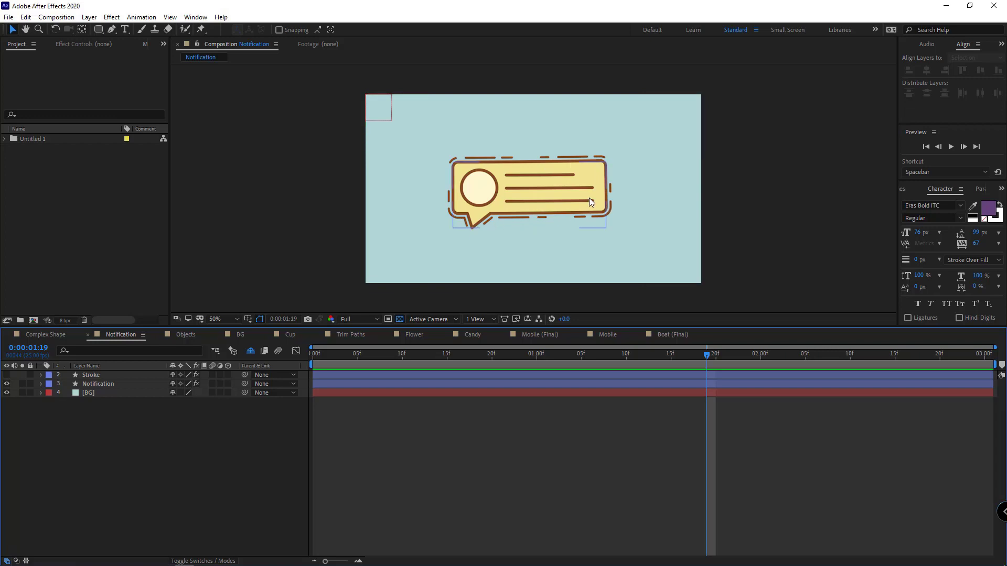
Step: Zoom to 100% and inspect the Notification layer's shape groups
{"action": "key", "text": "period"}
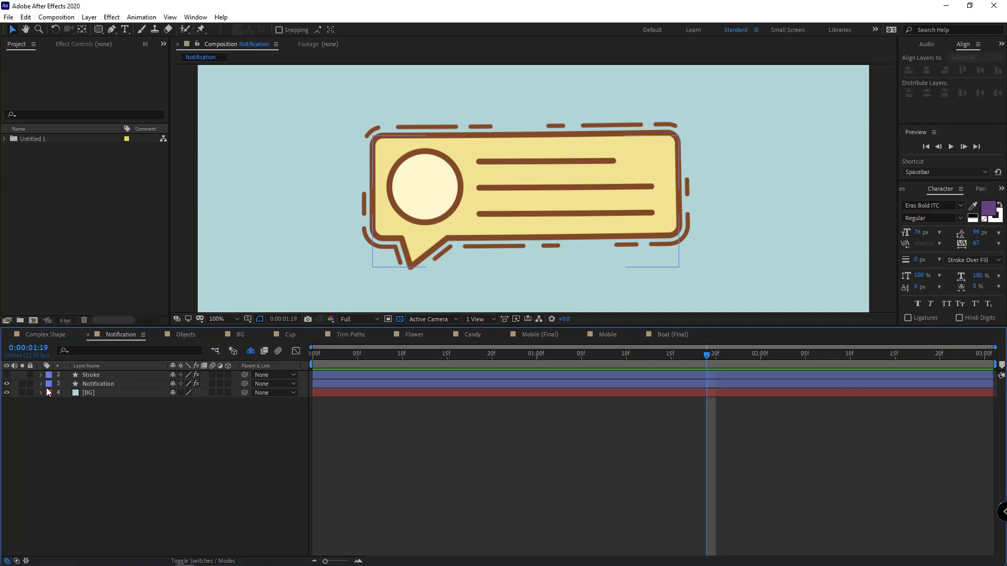
{"action": "left_click", "coordinate": [40, 383]}
{"action": "left_click", "coordinate": [57, 430]}
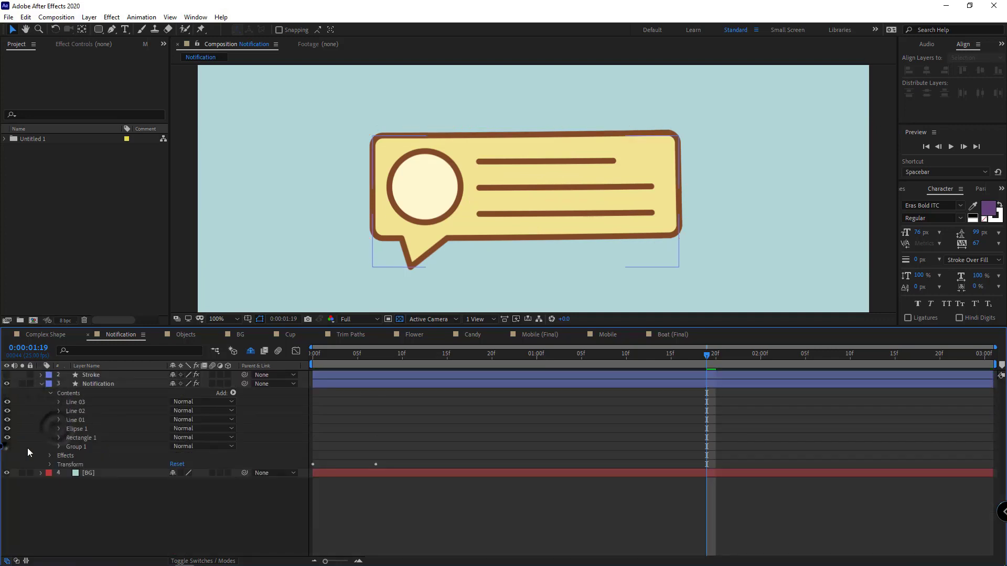
{"action": "left_click", "coordinate": [40, 383]}
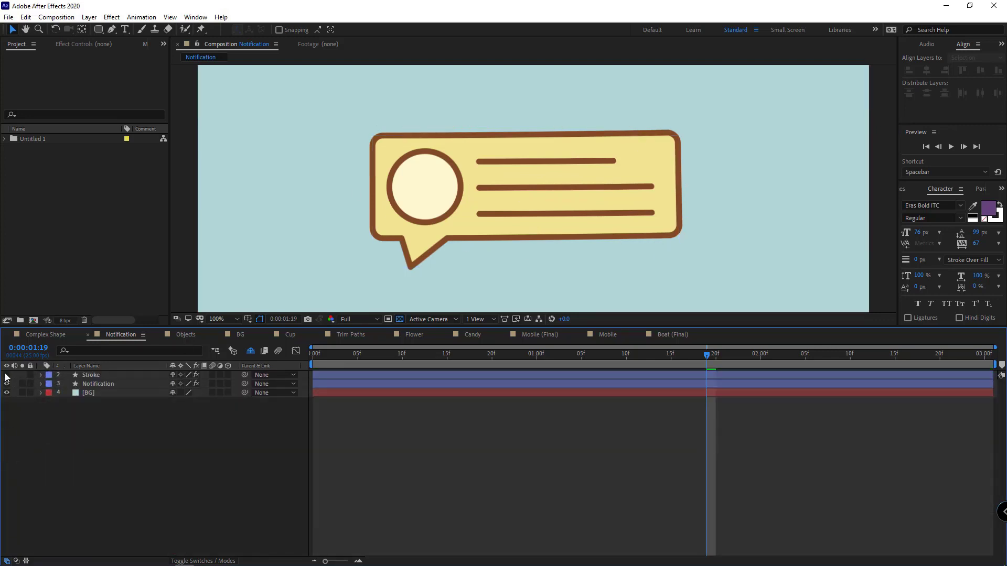
Step: Resize the Stroke outline layer's rectangle around the speech bubble with its handles
{"action": "left_click", "coordinate": [40, 375]}
{"action": "left_click", "coordinate": [83, 401]}
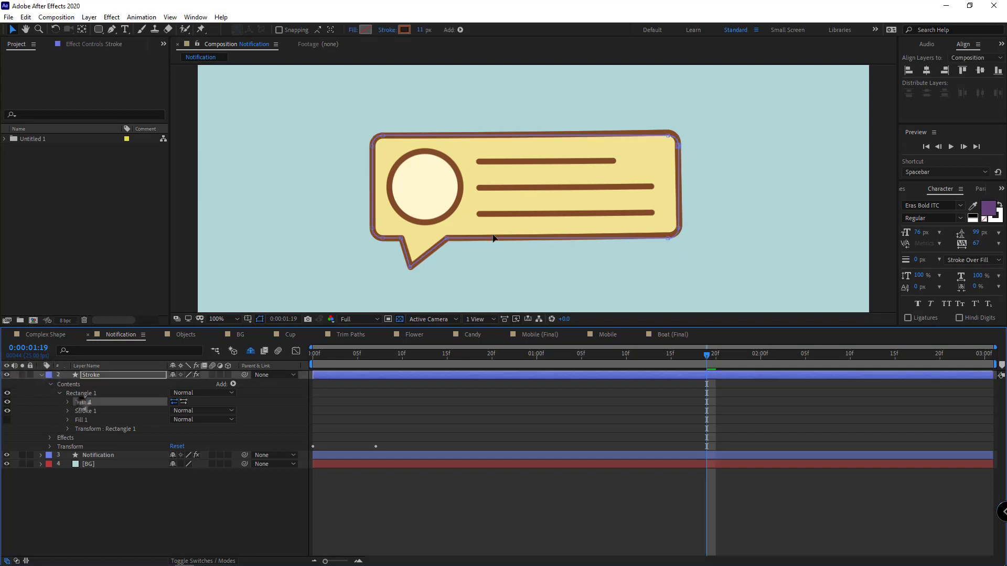
{"action": "key", "text": "u"}
{"action": "left_click_drag", "start_coordinate": [314, 281], "coordinate": [742, 106]}
{"action": "left_click_drag", "start_coordinate": [681, 133], "coordinate": [693, 135]}
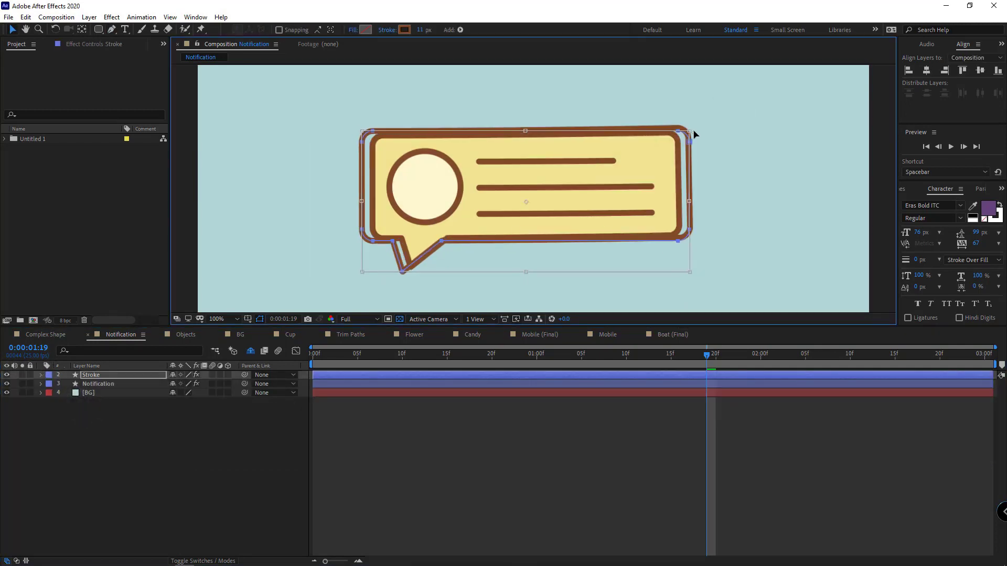
{"action": "left_click_drag", "start_coordinate": [525, 131], "coordinate": [525, 126]}
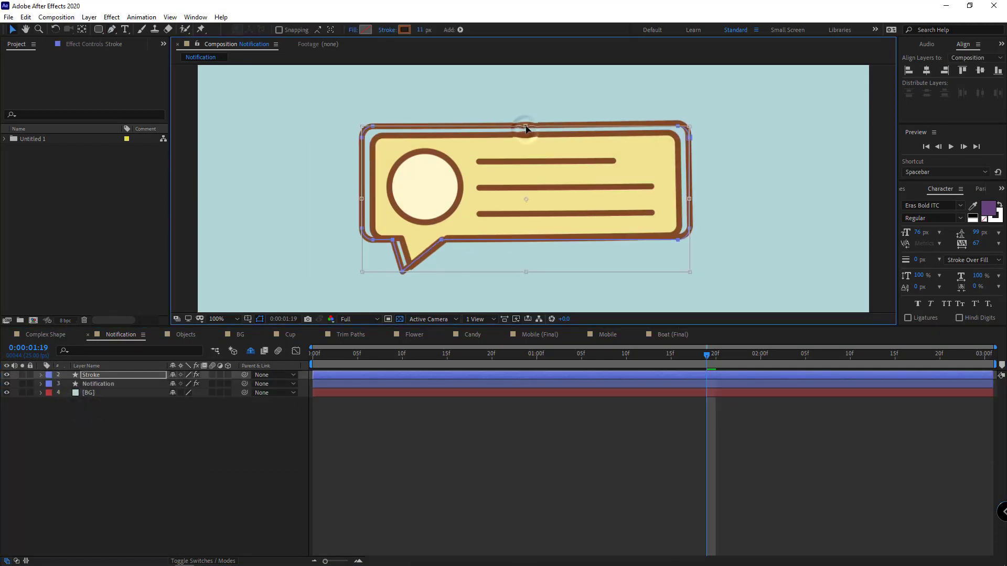
{"action": "left_click_drag", "start_coordinate": [525, 274], "coordinate": [525, 279]}
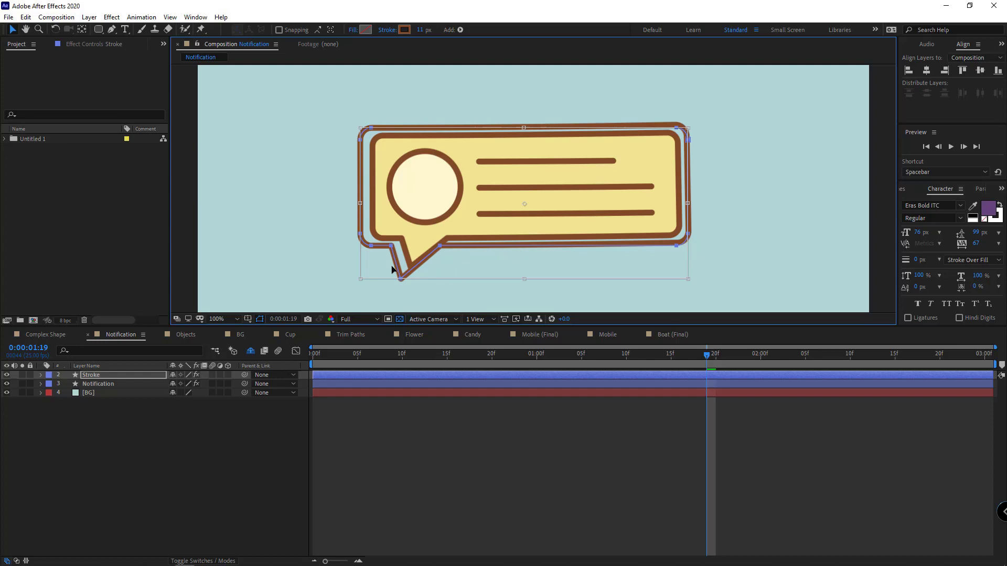
{"action": "left_click_drag", "start_coordinate": [361, 203], "coordinate": [368, 206]}
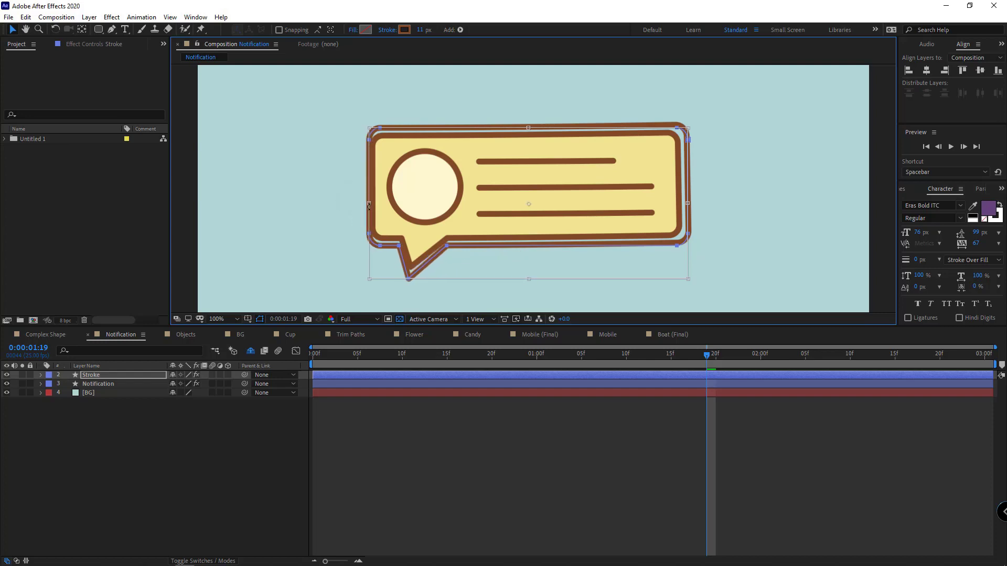
Step: Delete the separate Stroke outline layer
{"action": "left_click", "coordinate": [80, 376]}
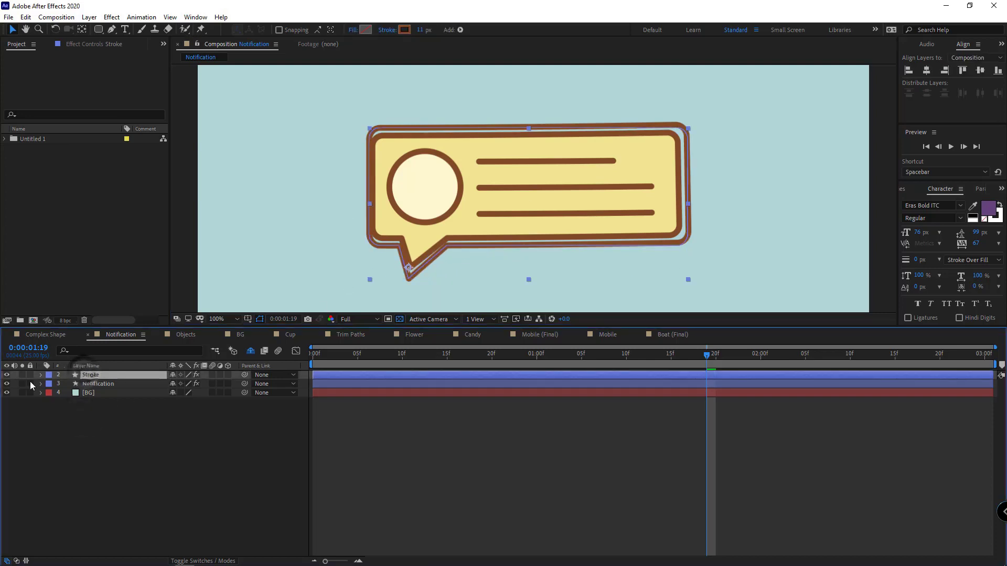
{"action": "key", "text": "Delete"}
Step: Fit the composition in the viewer and nudge the playhead a couple of frames
{"action": "left_click", "coordinate": [39, 374]}
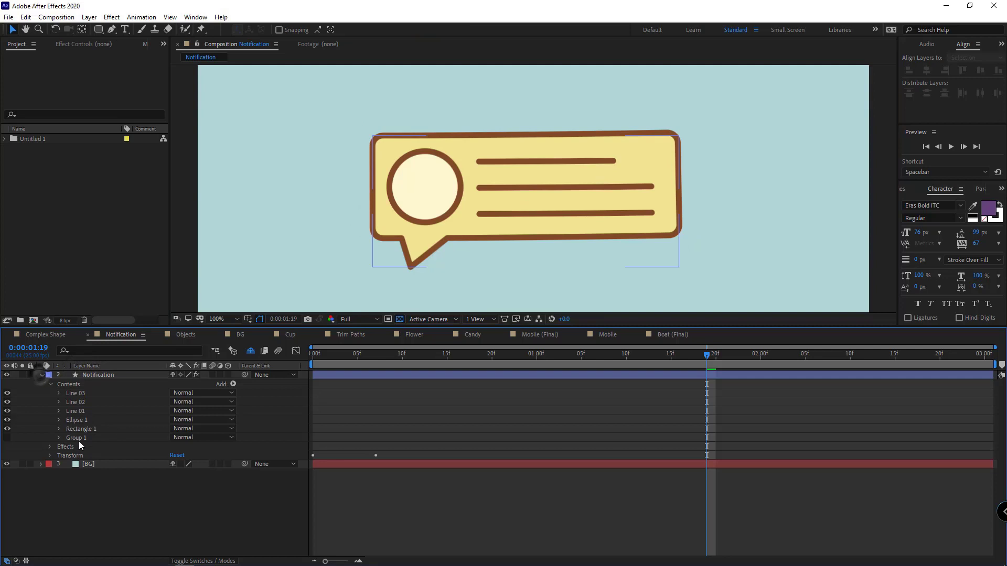
{"action": "left_click", "coordinate": [7, 437]}
{"action": "left_click", "coordinate": [41, 374]}
{"action": "key", "text": "shift+slash"}
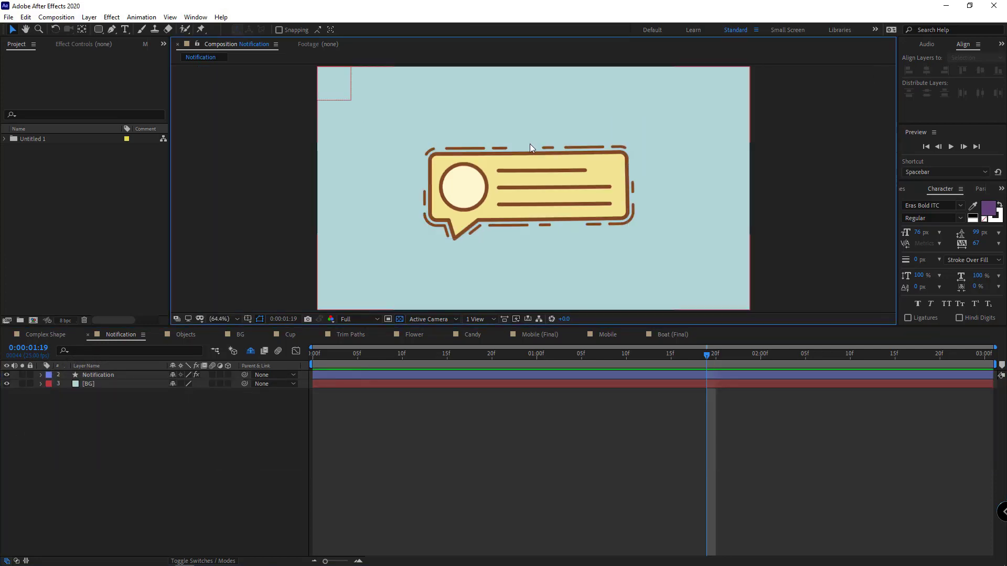
{"action": "left_click", "coordinate": [715, 353]}
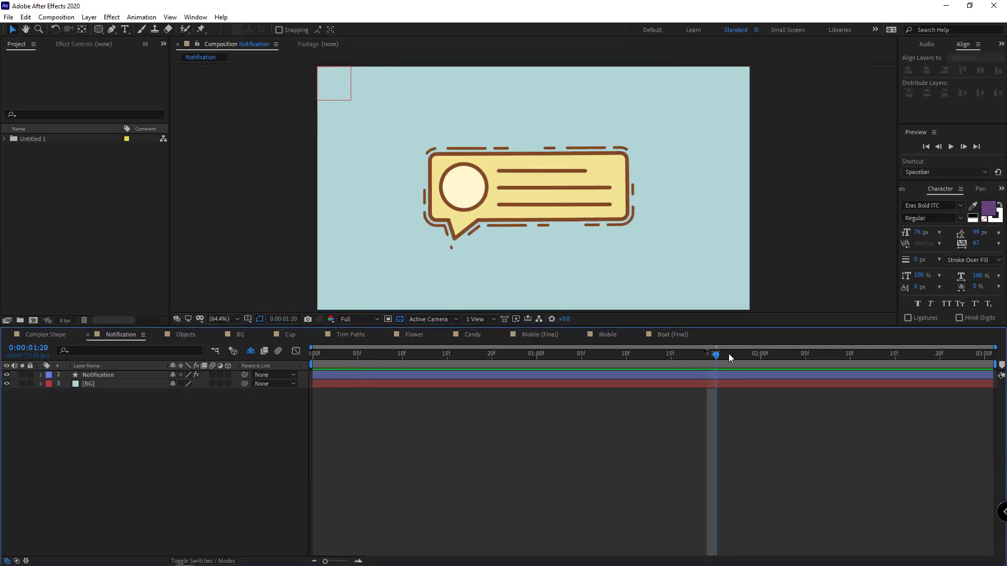
{"action": "left_click", "coordinate": [694, 358]}
Step: Widen Group 1's Offset Paths Amount for a larger dashed outline, then switch to the Objects comp
{"action": "left_click", "coordinate": [41, 375]}
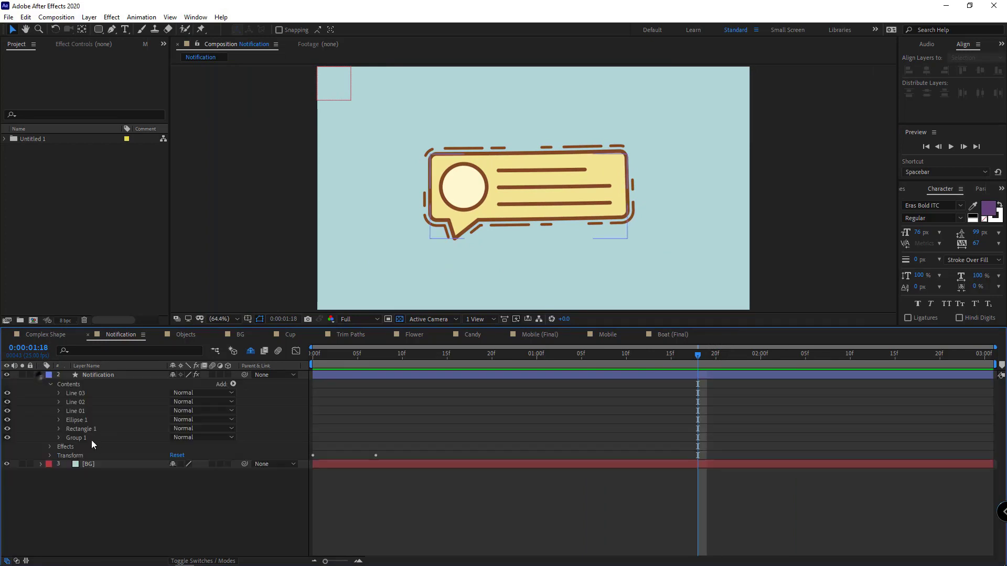
{"action": "left_click", "coordinate": [59, 438]}
{"action": "left_click", "coordinate": [68, 482]}
{"action": "left_click_drag", "start_coordinate": [174, 491], "coordinate": [189, 490]}
{"action": "left_click", "coordinate": [130, 419]}
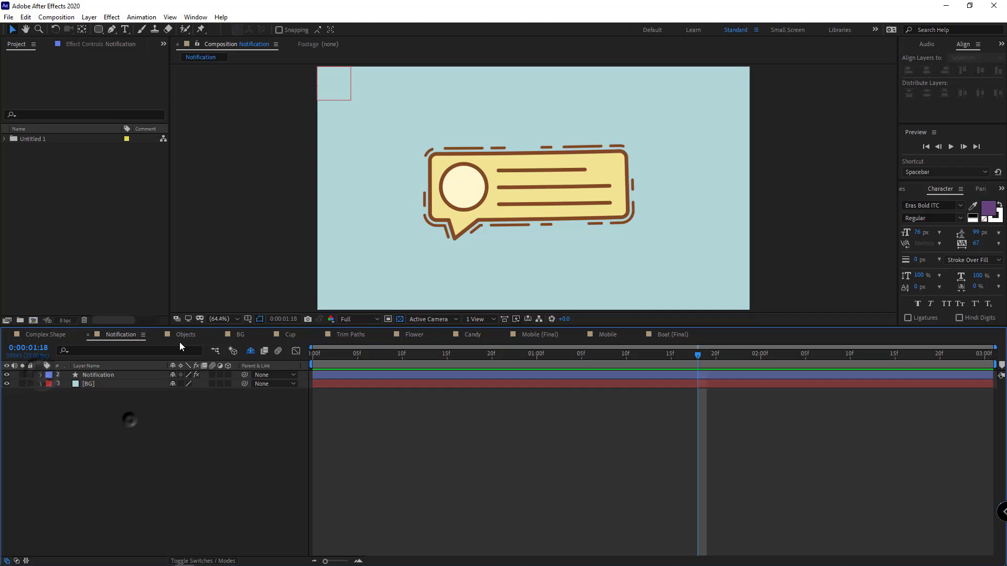
{"action": "left_click", "coordinate": [185, 335]}
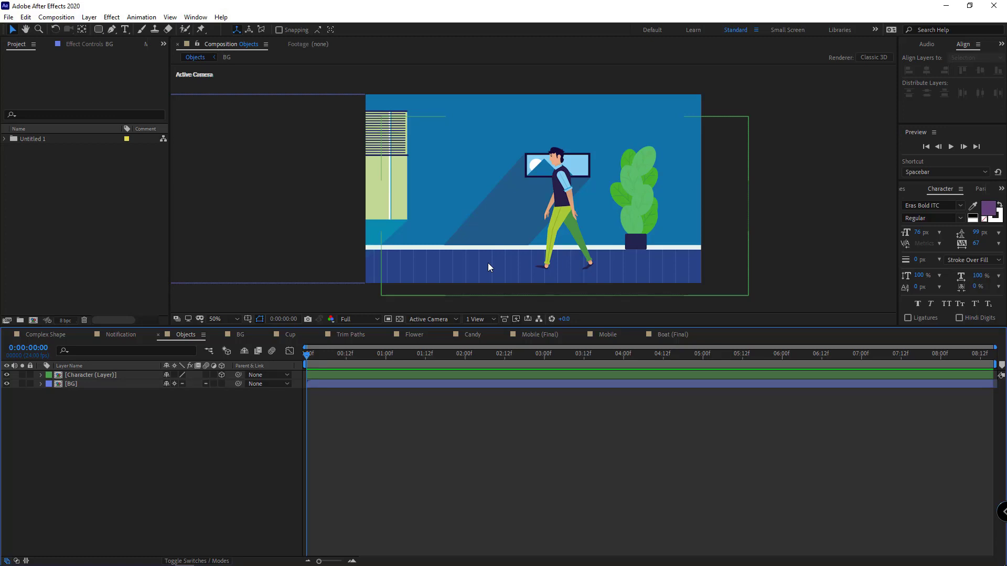
Step: Preview the walking-character animation, then open the BG precomp
{"action": "key", "text": "space"}
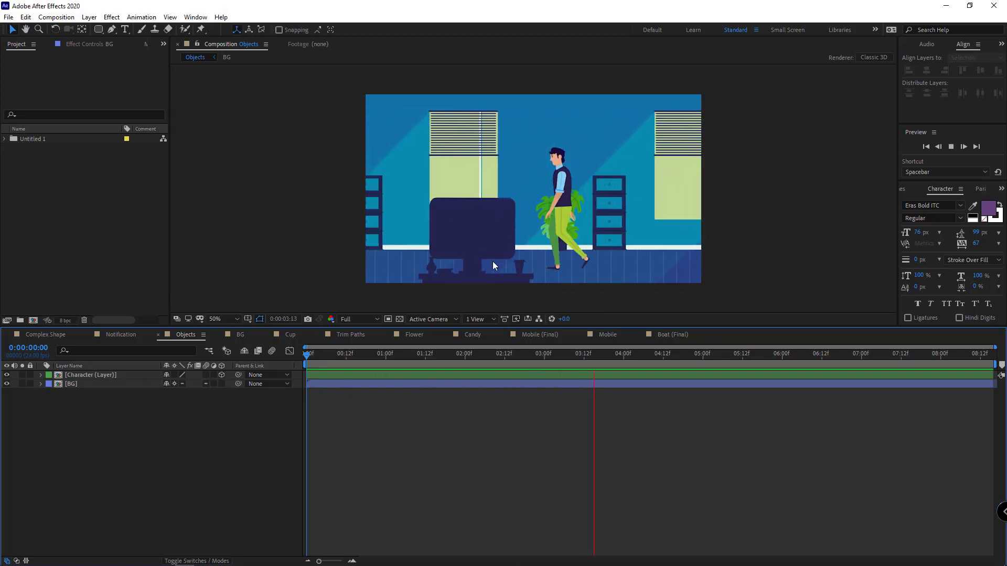
{"action": "key", "text": "space"}
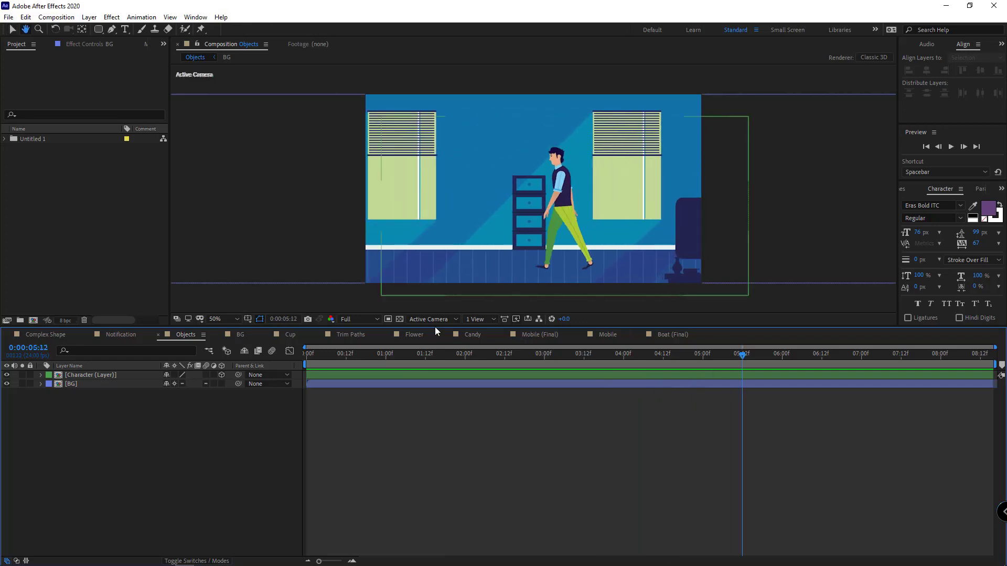
{"action": "double_click", "coordinate": [94, 385]}
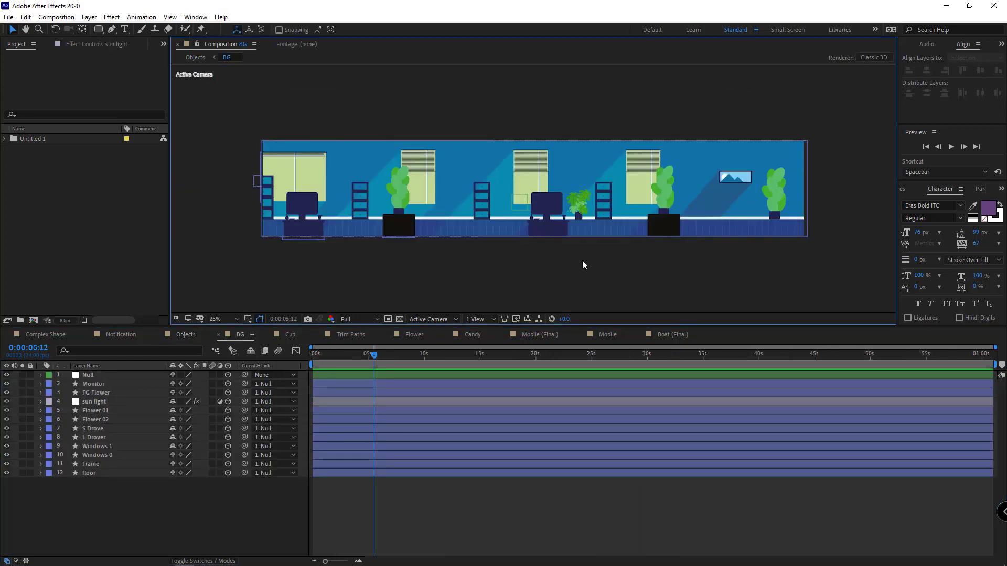
Step: Toggle Solo on and off for the Monitor layer and select FG Flower
{"action": "left_click", "coordinate": [300, 230]}
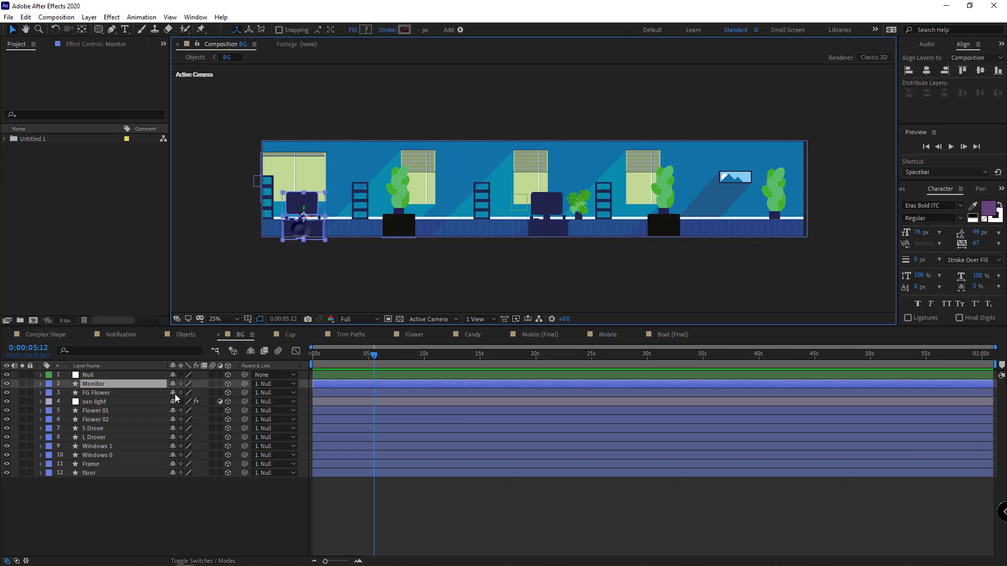
{"action": "left_click", "coordinate": [21, 384]}
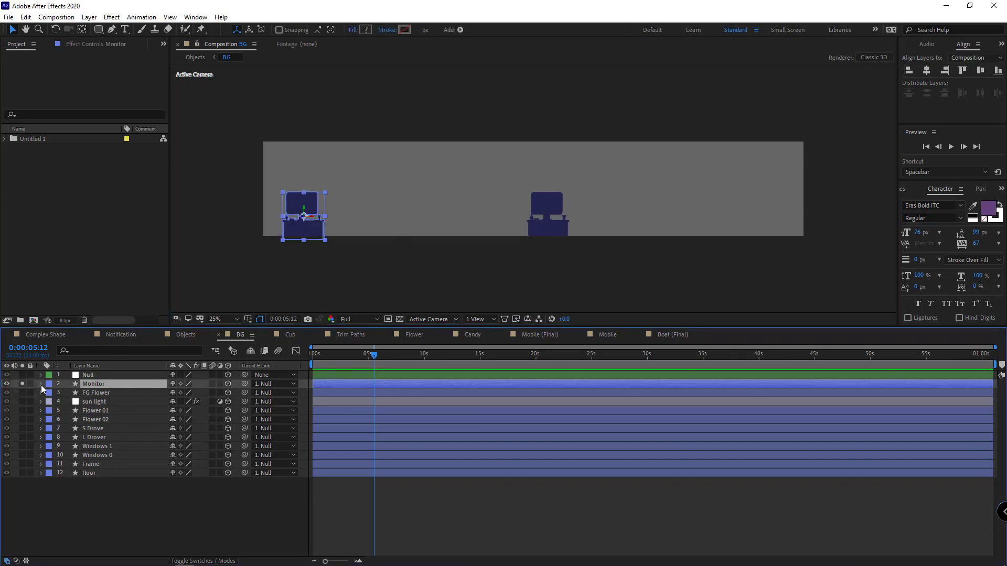
{"action": "left_click", "coordinate": [21, 384]}
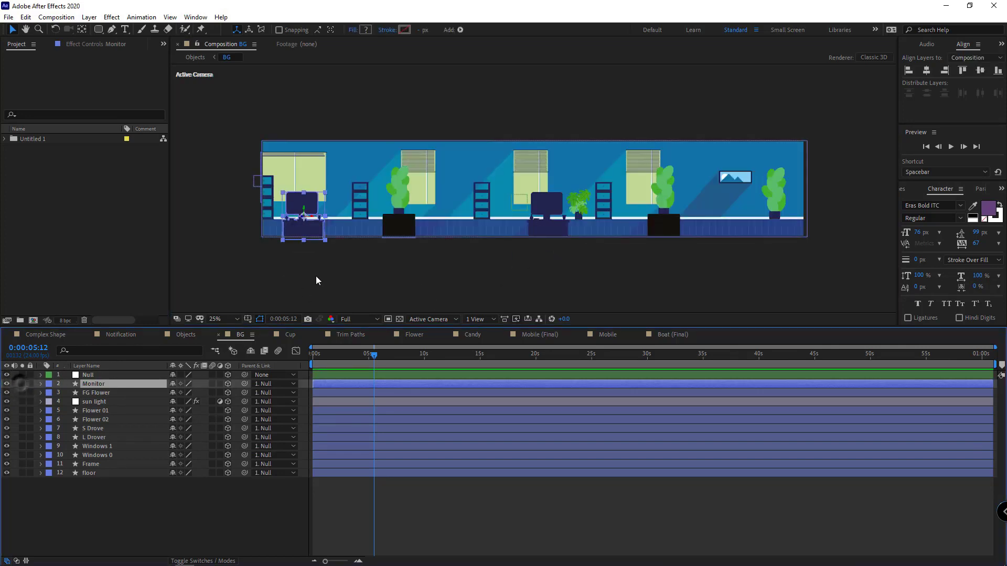
{"action": "left_click", "coordinate": [402, 183]}
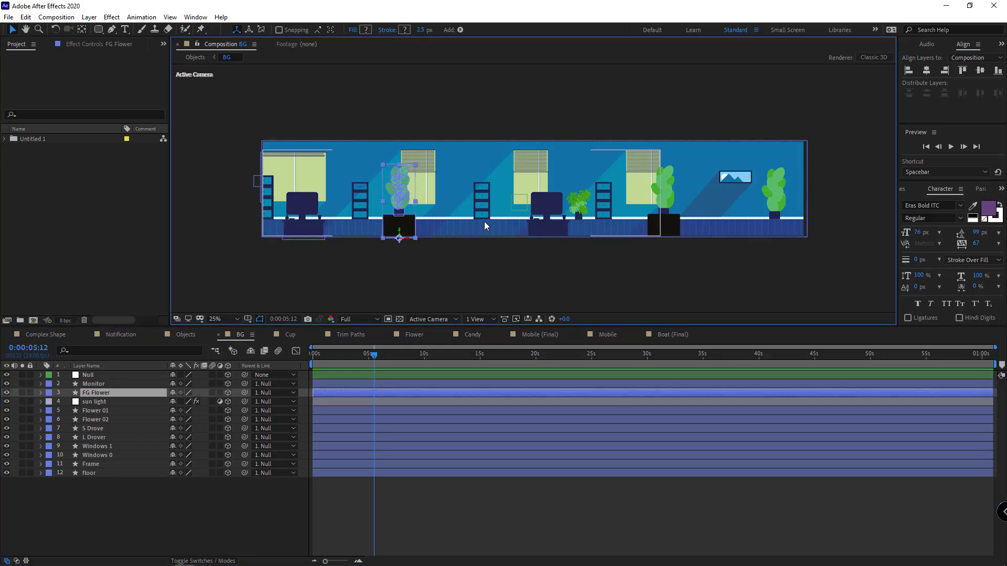
{"action": "scroll", "coordinate": [484, 221], "scroll_direction": "up", "scroll_amount": 3}
{"action": "scroll", "coordinate": [442, 255], "scroll_direction": "down", "scroll_amount": 1}
Step: Solo the S Drove layer to show only the drawer stacks and expand its properties
{"action": "left_click", "coordinate": [101, 429]}
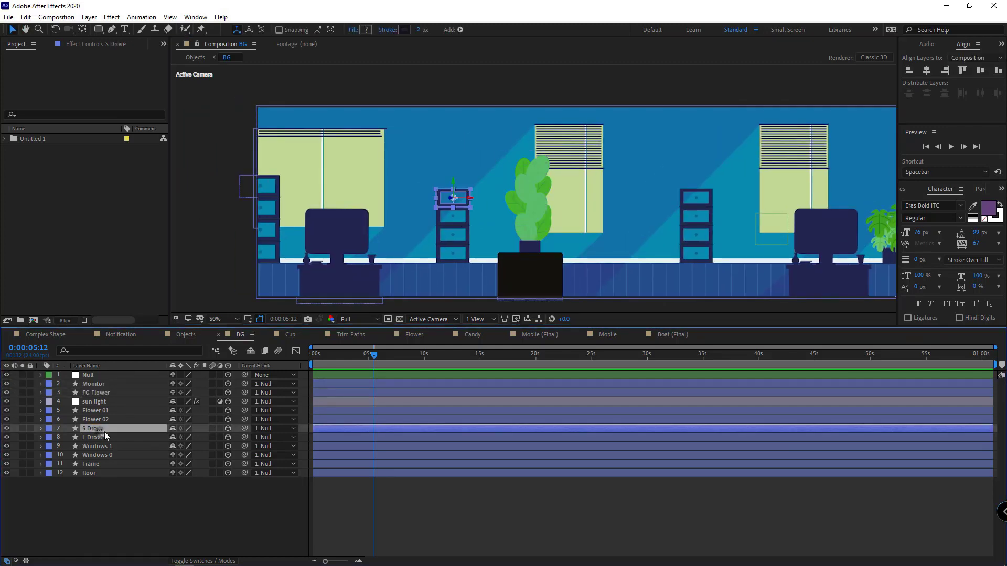
{"action": "left_click", "coordinate": [21, 428]}
{"action": "left_click_drag", "start_coordinate": [527, 231], "coordinate": [404, 218]}
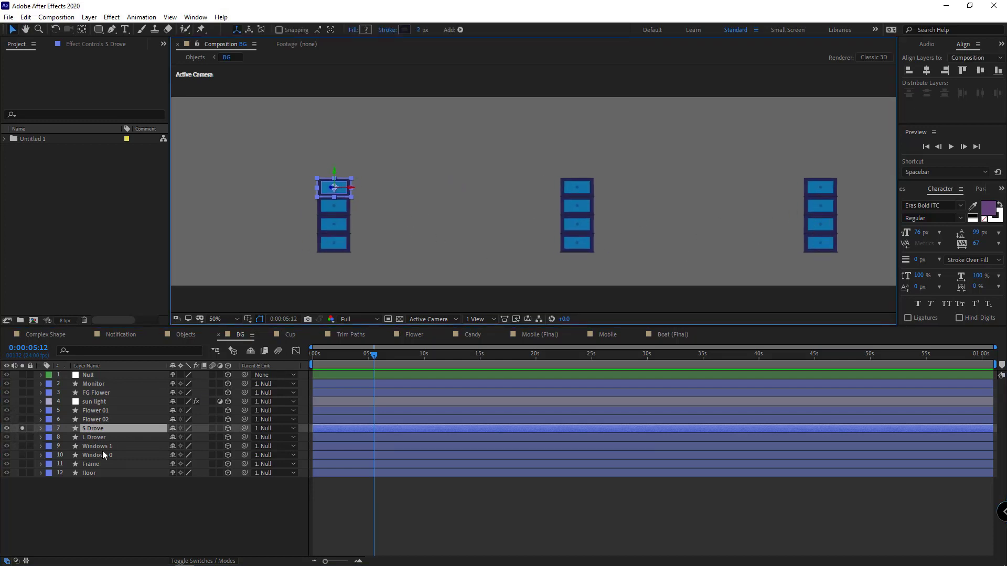
{"action": "left_click", "coordinate": [41, 428]}
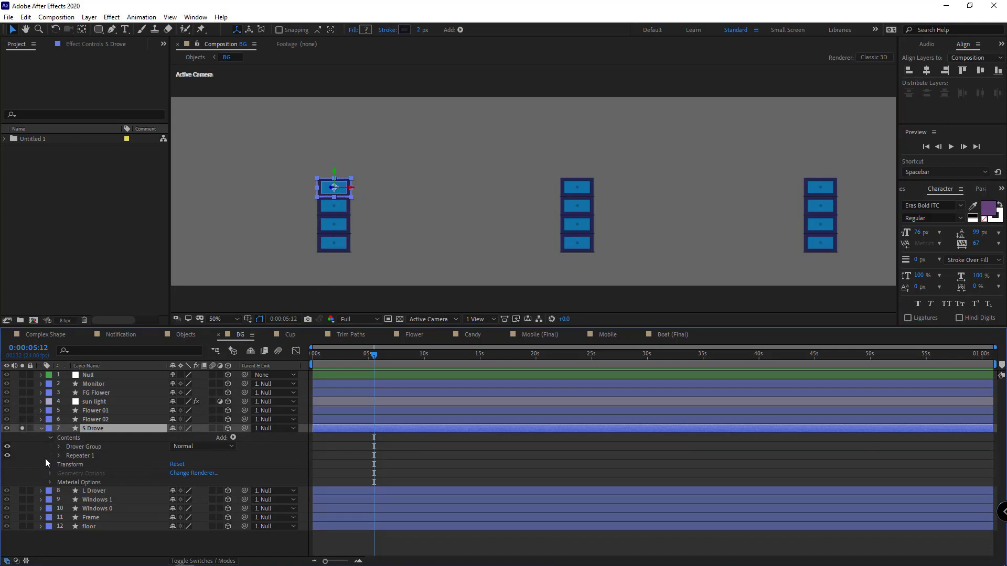
Step: Enable the drawer repeater and drill into the group to select Rectangle 2
{"action": "left_click", "coordinate": [58, 446]}
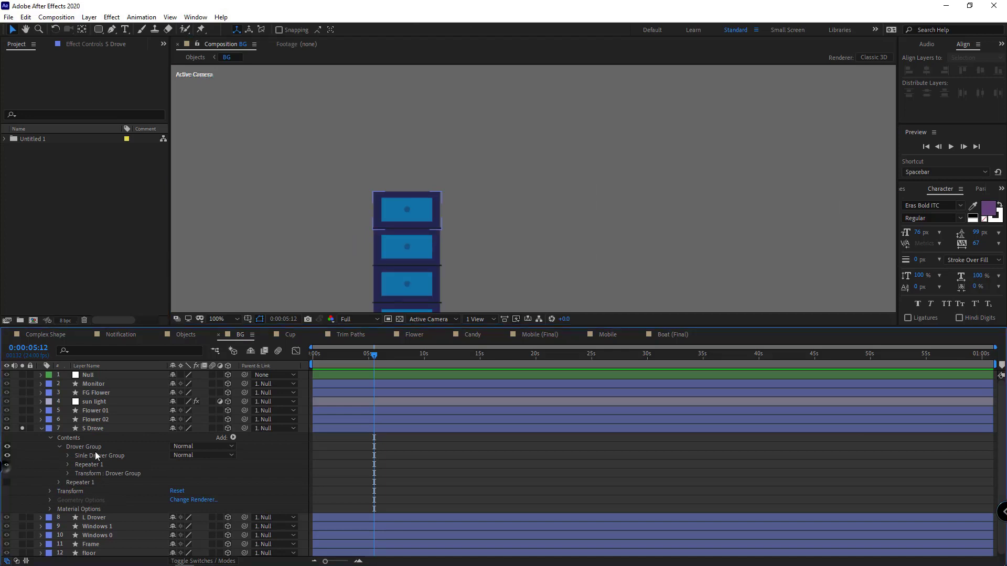
{"action": "scroll", "coordinate": [338, 214], "scroll_direction": "down", "scroll_amount": 1}
{"action": "scroll", "coordinate": [363, 263], "scroll_direction": "down", "scroll_amount": 1}
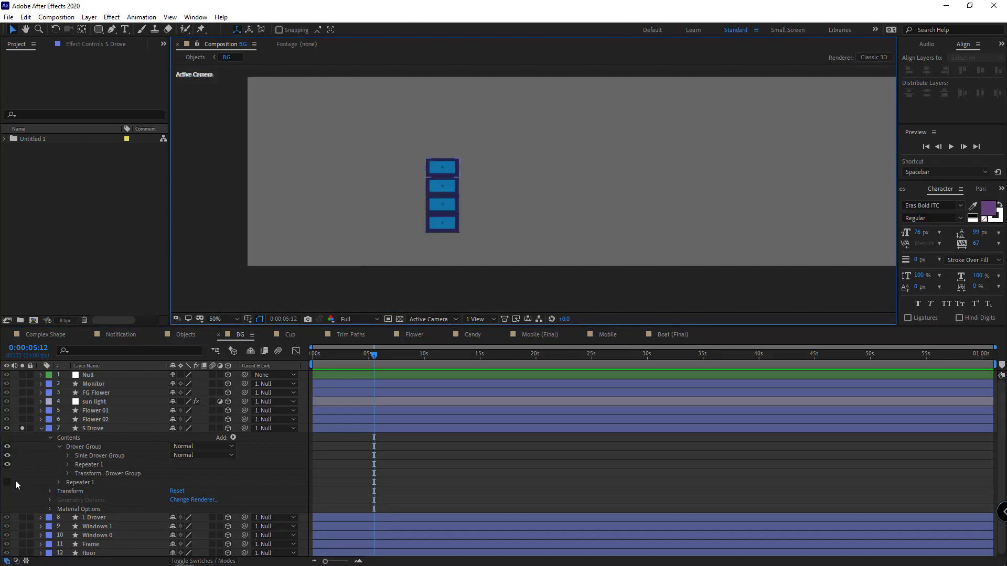
{"action": "left_click", "coordinate": [9, 482]}
{"action": "left_click", "coordinate": [67, 455]}
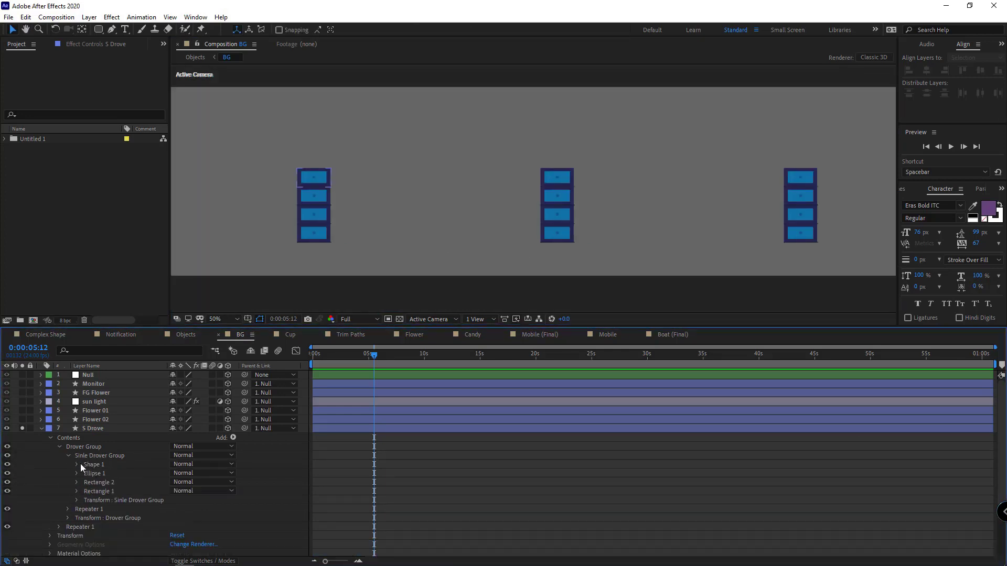
{"action": "left_click", "coordinate": [102, 483]}
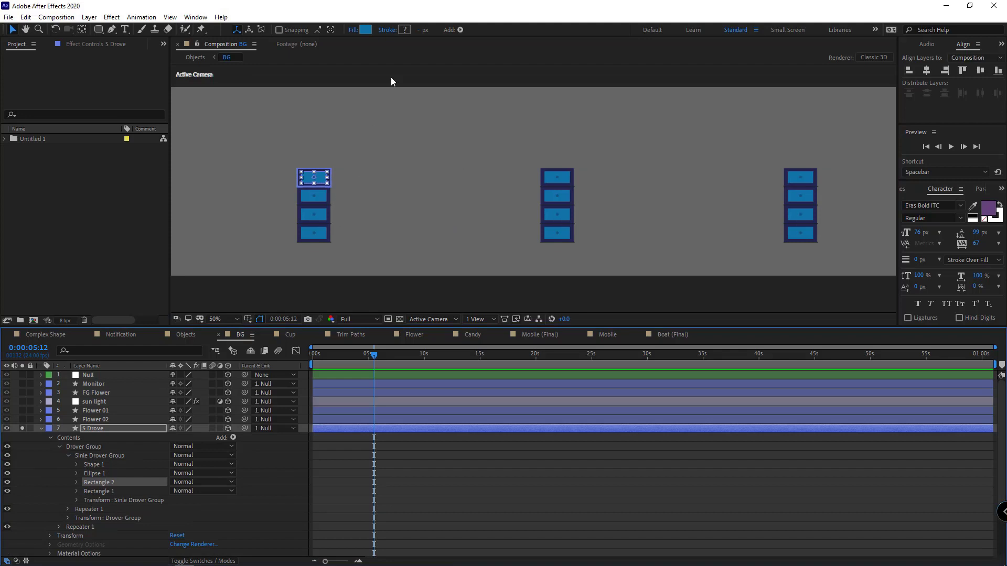
Step: Change the drawer fronts' fill colour to teal (#12A88A)
{"action": "left_click", "coordinate": [364, 30]}
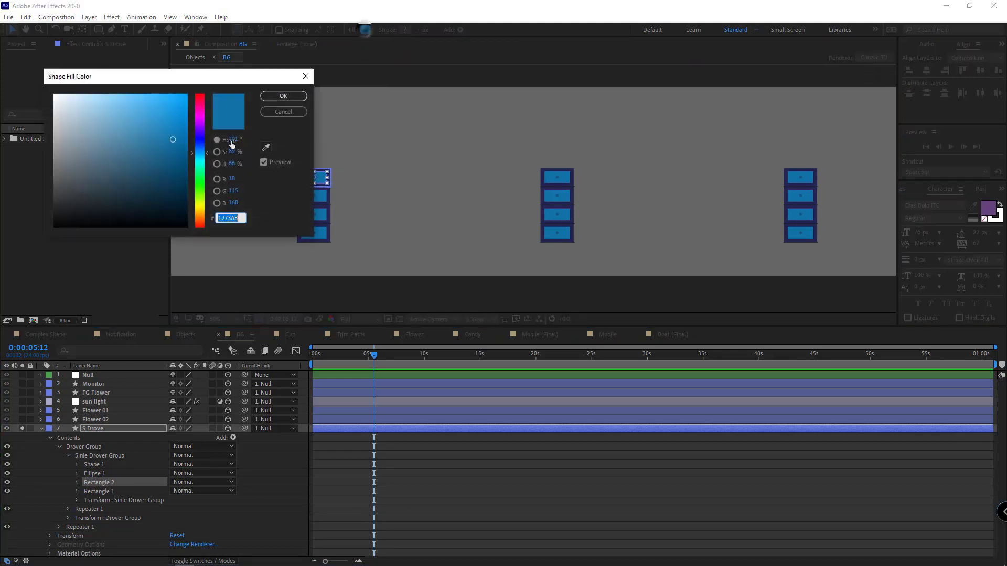
{"action": "left_click", "coordinate": [201, 168]}
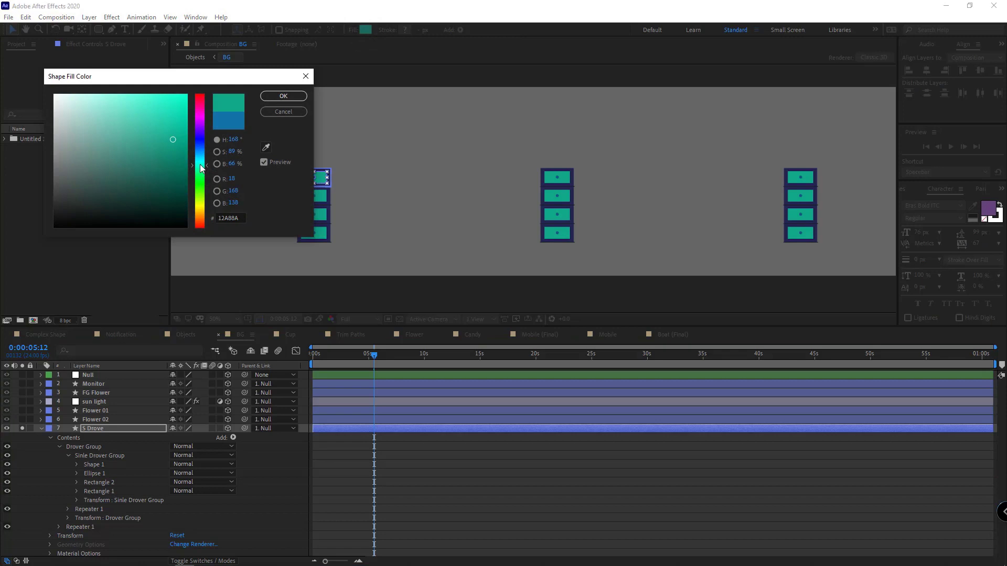
{"action": "left_click", "coordinate": [282, 101]}
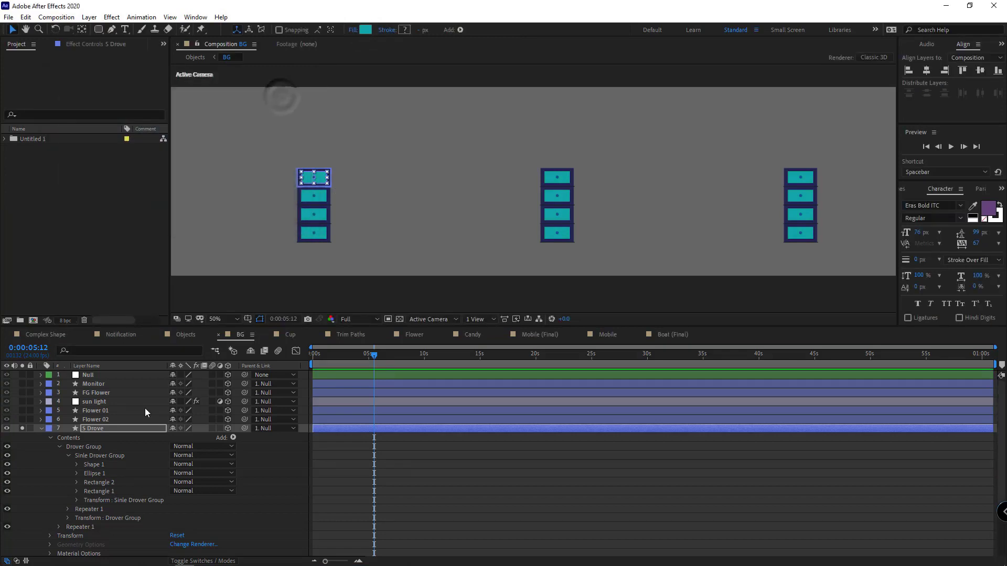
Step: Widen the Rectangle Path 1 Size so the teal fronts fill their drawers
{"action": "left_click", "coordinate": [55, 479]}
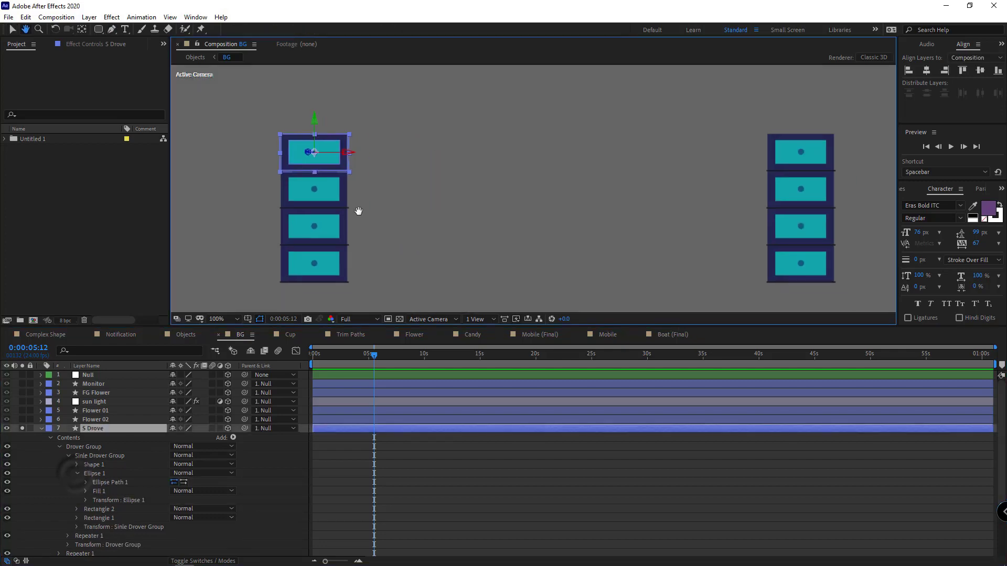
{"action": "left_click", "coordinate": [80, 472]}
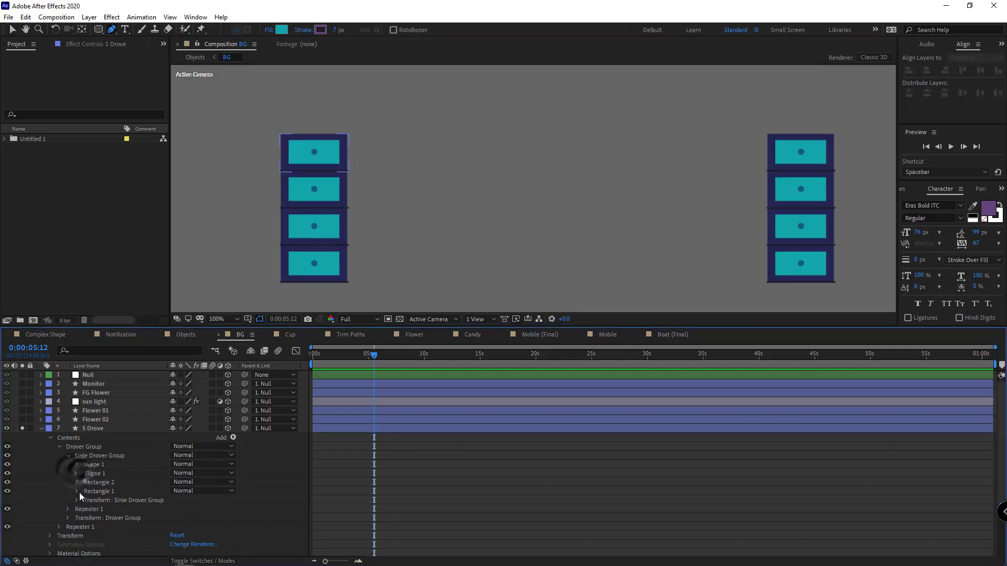
{"action": "left_click", "coordinate": [77, 483]}
{"action": "left_click", "coordinate": [85, 490]}
{"action": "left_click", "coordinate": [116, 500]}
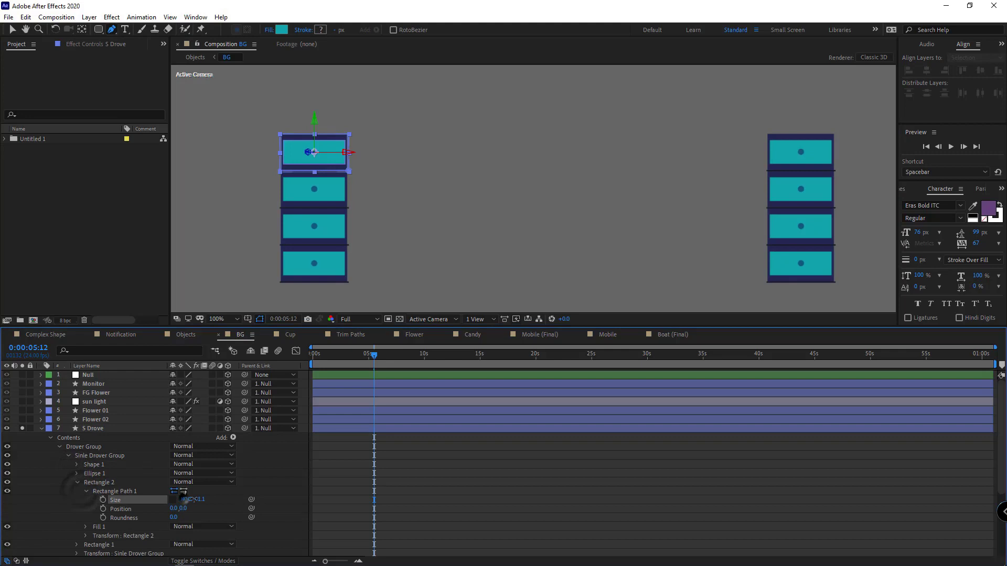
Step: Zoom out to the whole office scene, then deselect and collapse the S Drove layer
{"action": "left_click", "coordinate": [93, 428]}
{"action": "key", "text": "comma"}
{"action": "key", "text": "comma"}
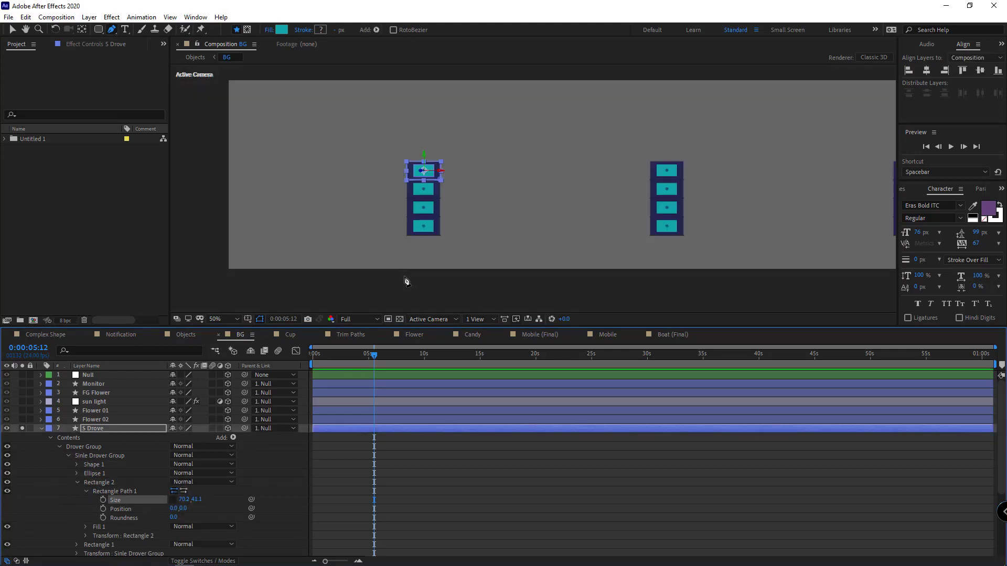
{"action": "left_click", "coordinate": [359, 218]}
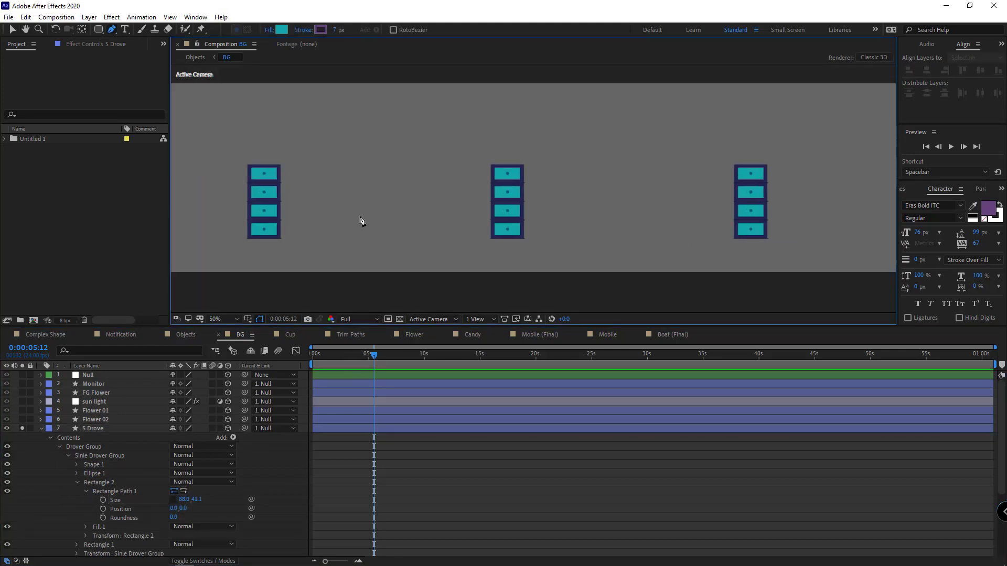
{"action": "left_click", "coordinate": [219, 319]}
{"action": "left_click", "coordinate": [228, 344]}
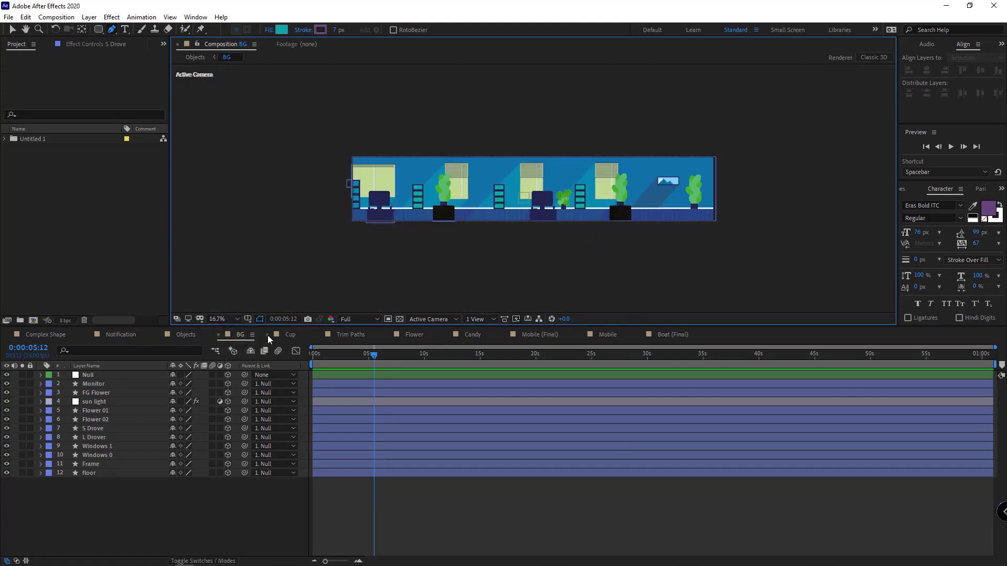
Step: Preview the Objects composition's walking-character animation
{"action": "left_click", "coordinate": [186, 334]}
{"action": "key", "text": "space"}
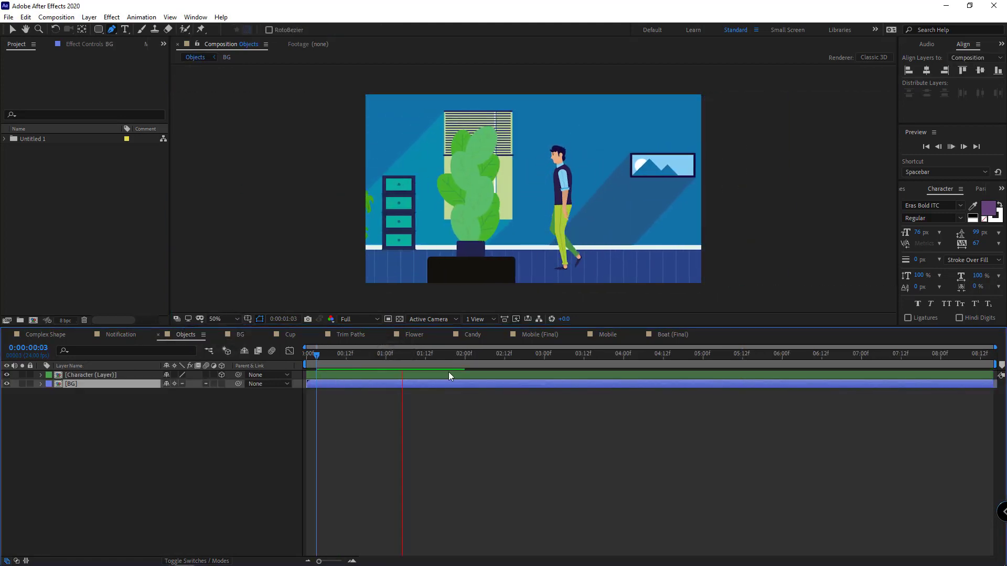
{"action": "key", "text": "space"}
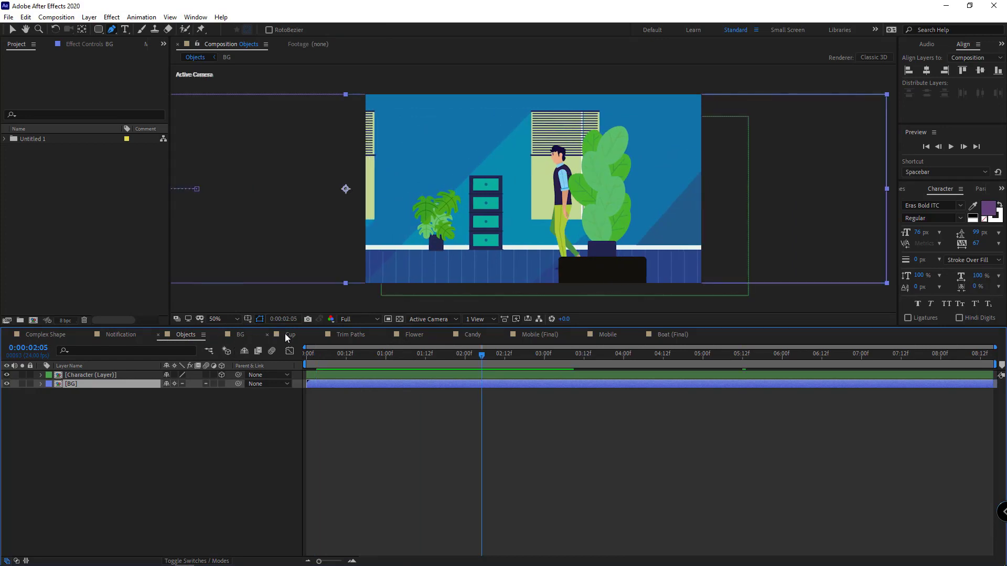
Step: Switch to the Cup composition and play the steaming-coffee animation
{"action": "left_click", "coordinate": [289, 335]}
{"action": "key", "text": "space"}
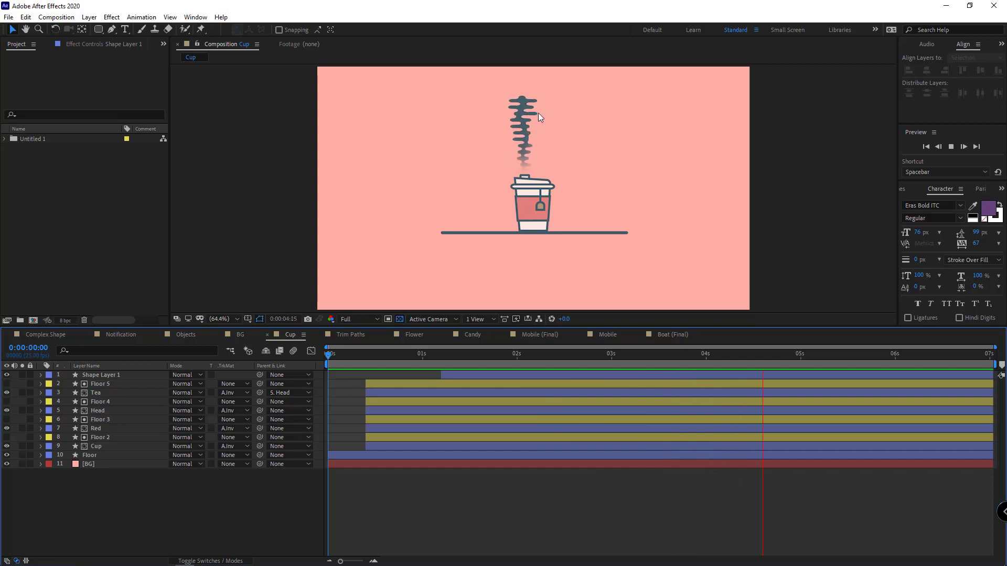
Step: Stop the cup playback and toggle Shape Layer 1's Wiggle Transform 1 to compare the steam, then move on to Trim Paths
{"action": "key", "text": "space"}
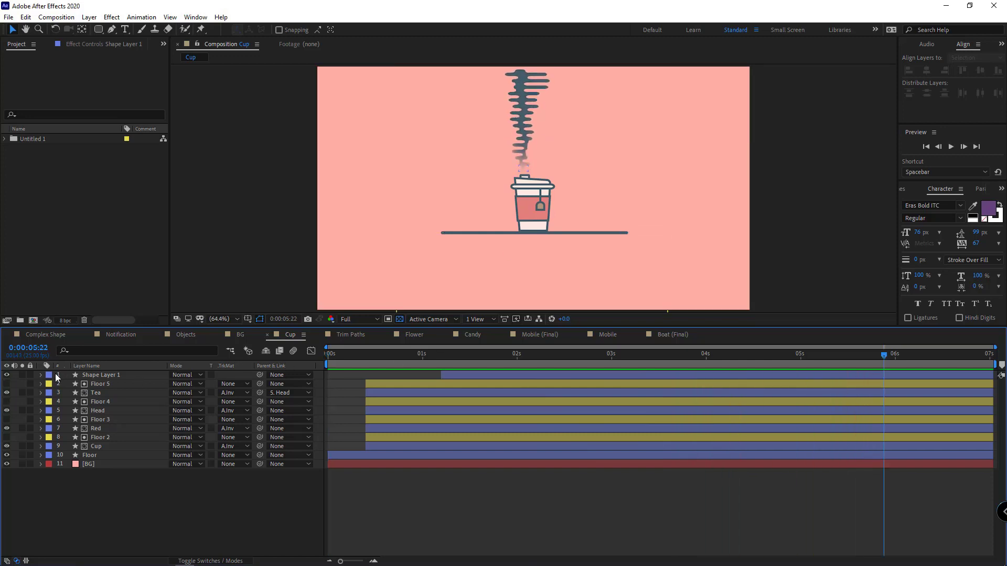
{"action": "left_click", "coordinate": [41, 375]}
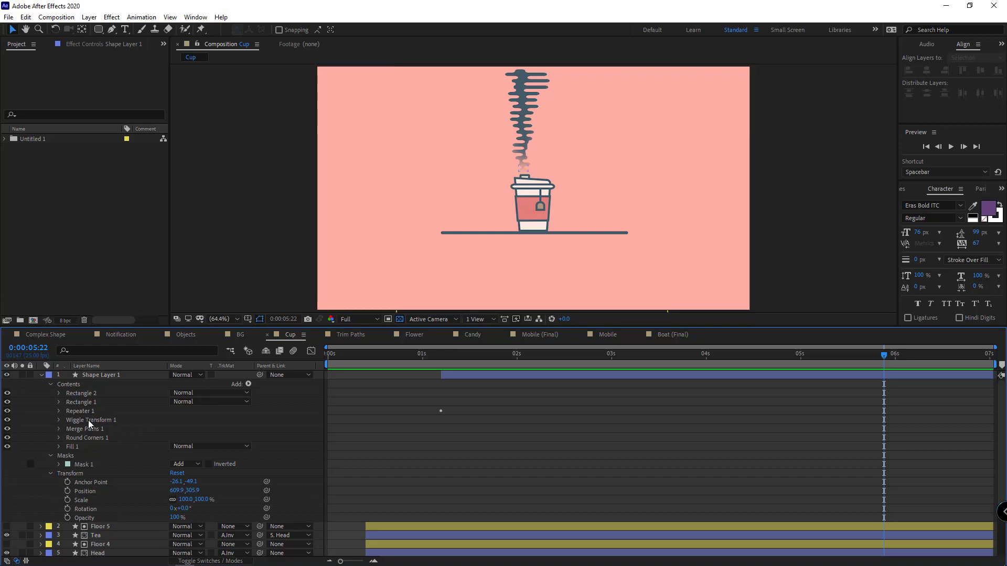
{"action": "left_click_drag", "start_coordinate": [89, 420], "coordinate": [95, 438]}
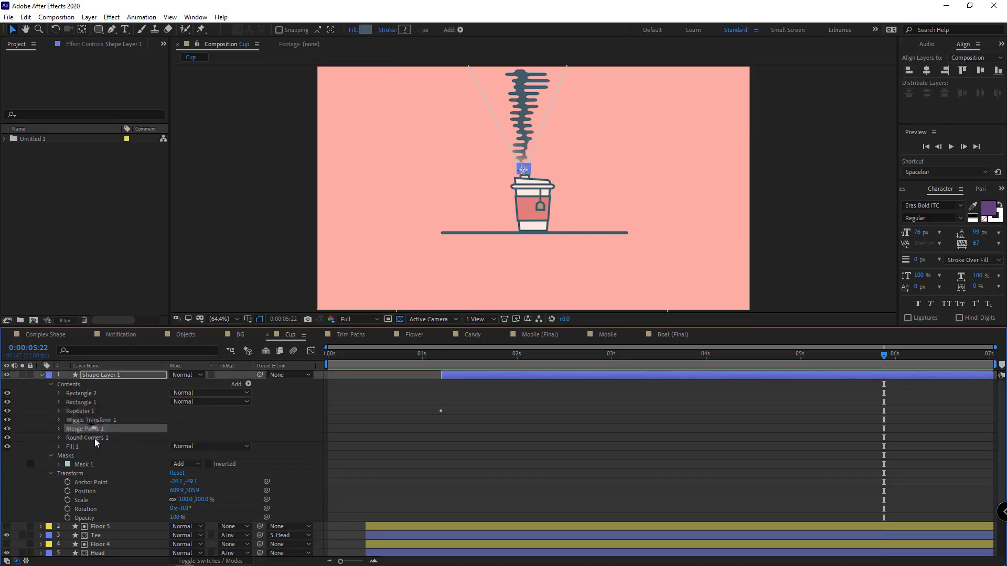
{"action": "left_click", "coordinate": [322, 415]}
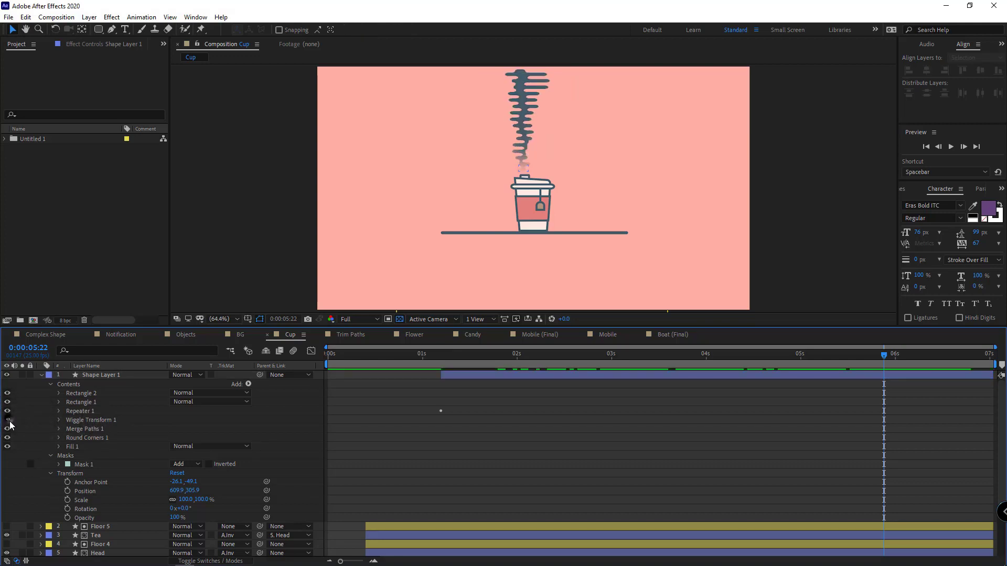
{"action": "left_click", "coordinate": [6, 438]}
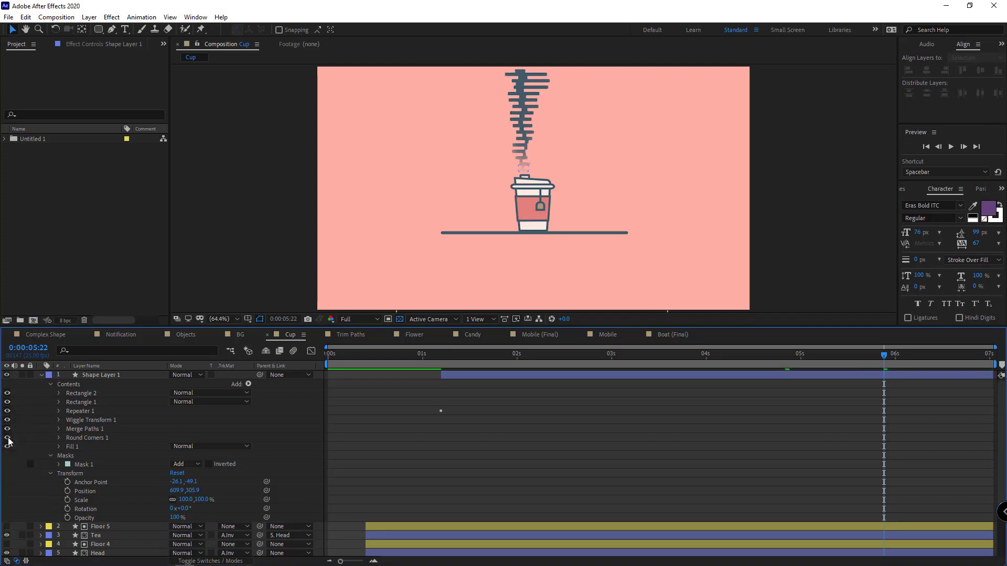
{"action": "left_click", "coordinate": [42, 375]}
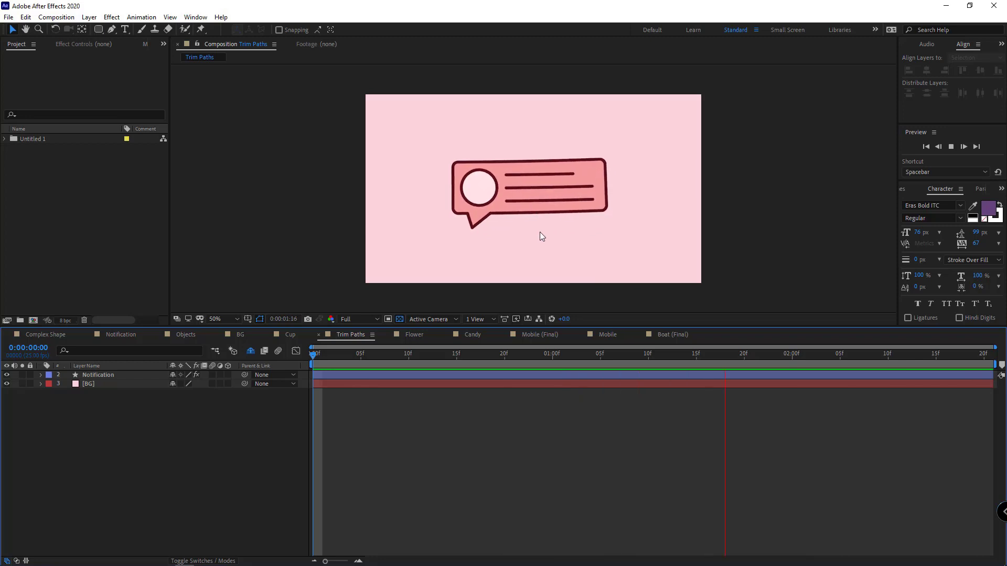
Step: Stop the bubble preview, scrub it from an early frame to about one second, then go to Flower
{"action": "left_click", "coordinate": [476, 354]}
{"action": "left_click_drag", "start_coordinate": [457, 353], "coordinate": [430, 336]}
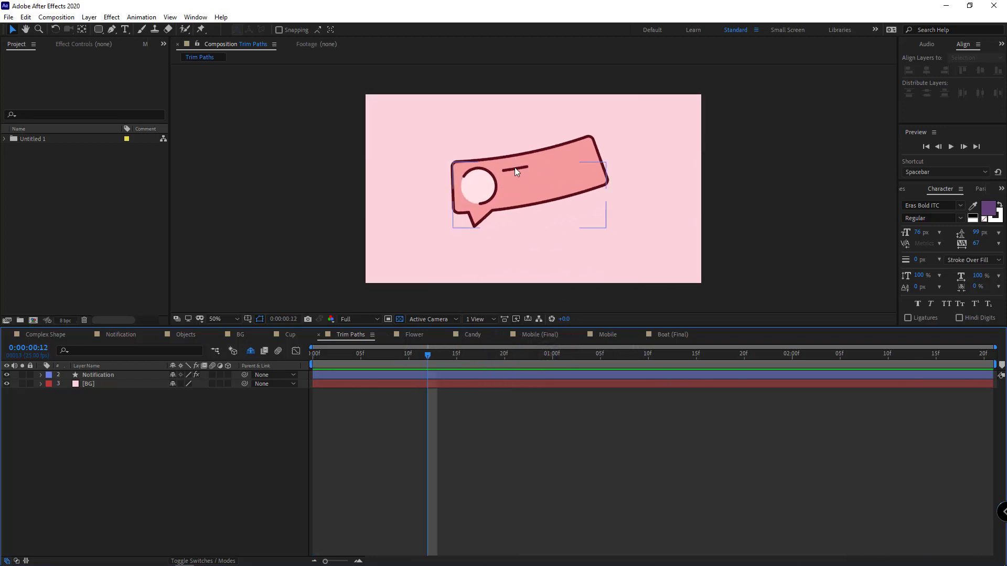
{"action": "left_click_drag", "start_coordinate": [430, 355], "coordinate": [665, 366]}
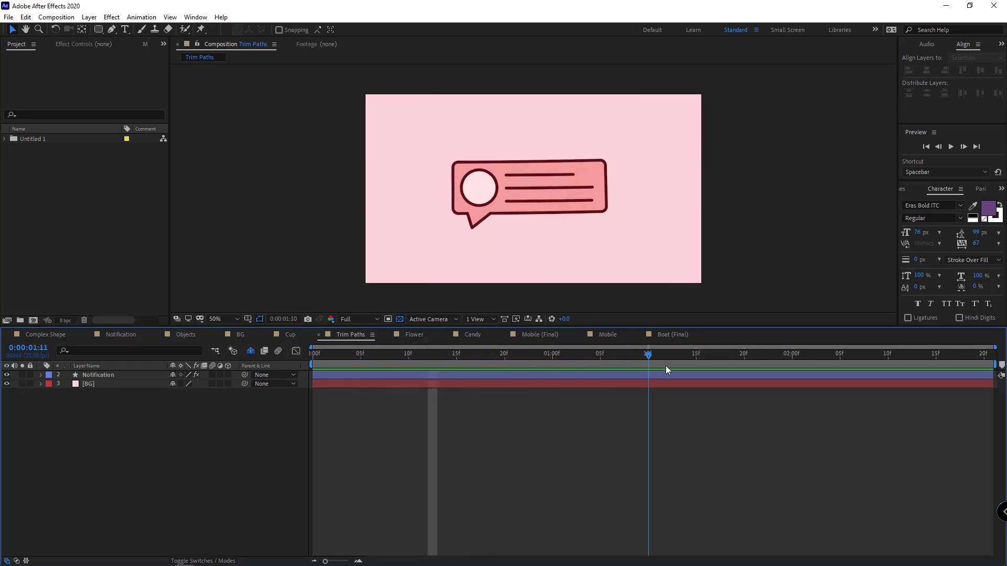
{"action": "left_click", "coordinate": [414, 335]}
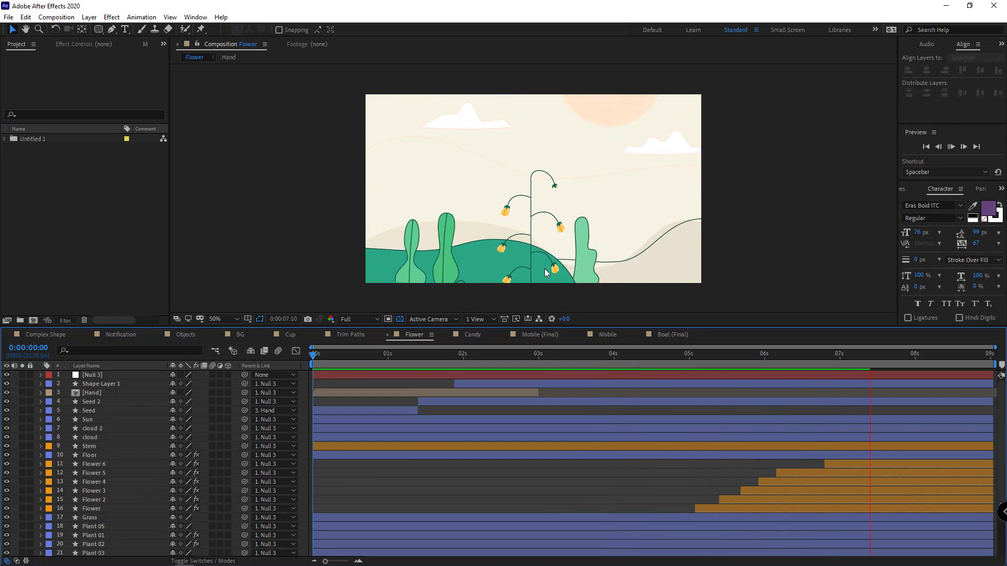
Step: Switch to the Candy composition and reveal the purple lollipop's Twist 1 settings in the Candy layer
{"action": "left_click", "coordinate": [472, 334]}
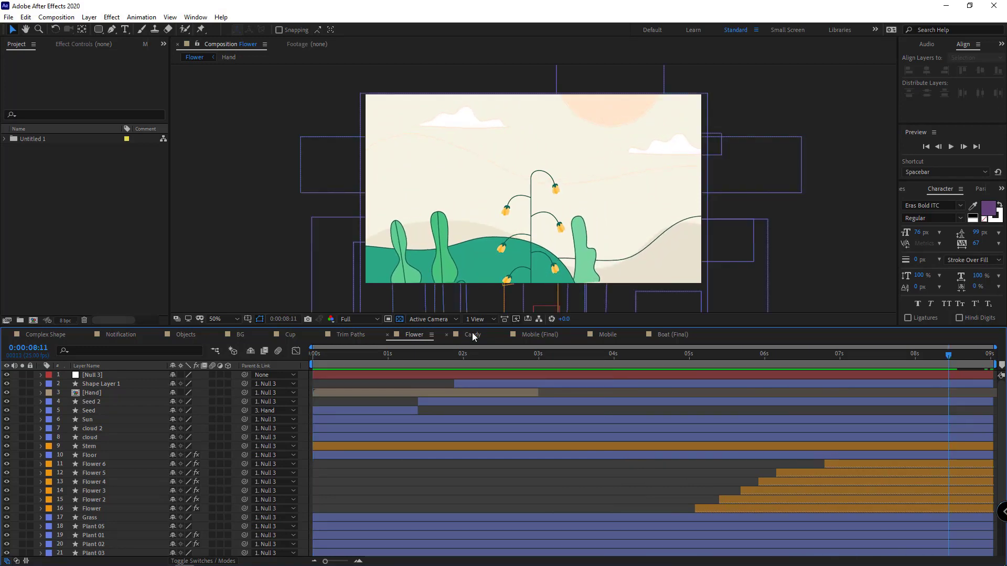
{"action": "left_click", "coordinate": [472, 334]}
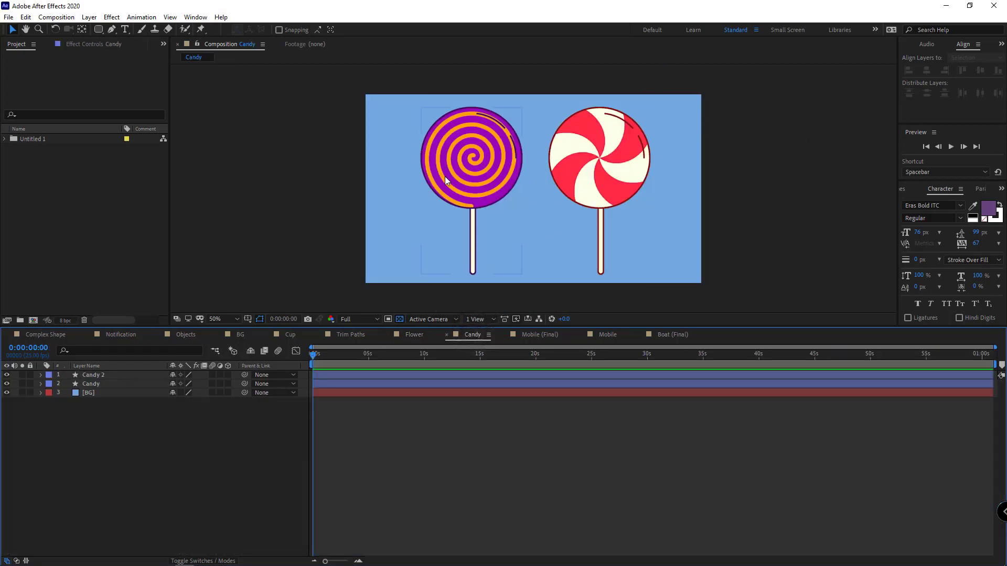
{"action": "left_click", "coordinate": [444, 176]}
{"action": "left_click", "coordinate": [324, 306]}
{"action": "left_click", "coordinate": [91, 384]}
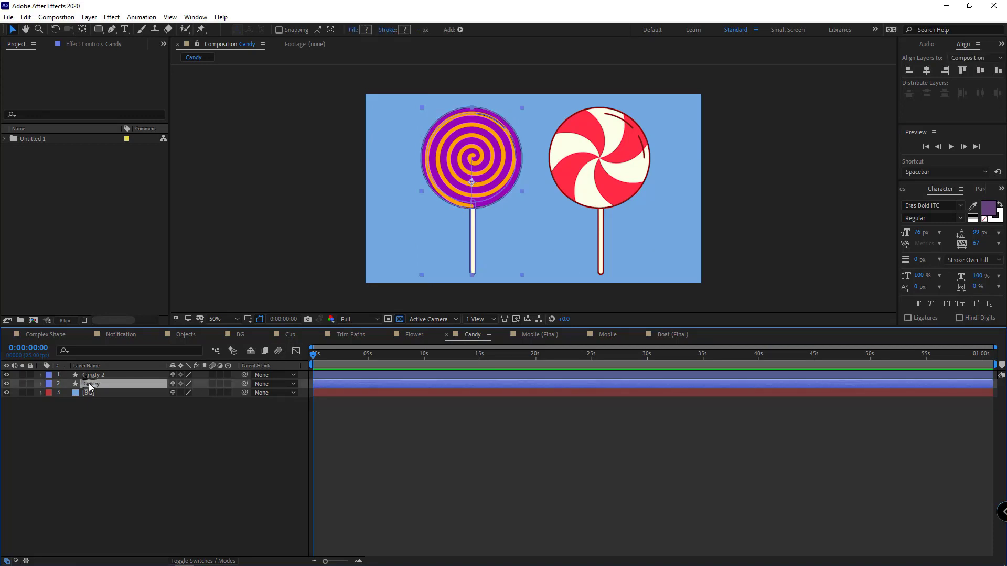
{"action": "left_click", "coordinate": [41, 384]}
{"action": "left_click", "coordinate": [76, 446]}
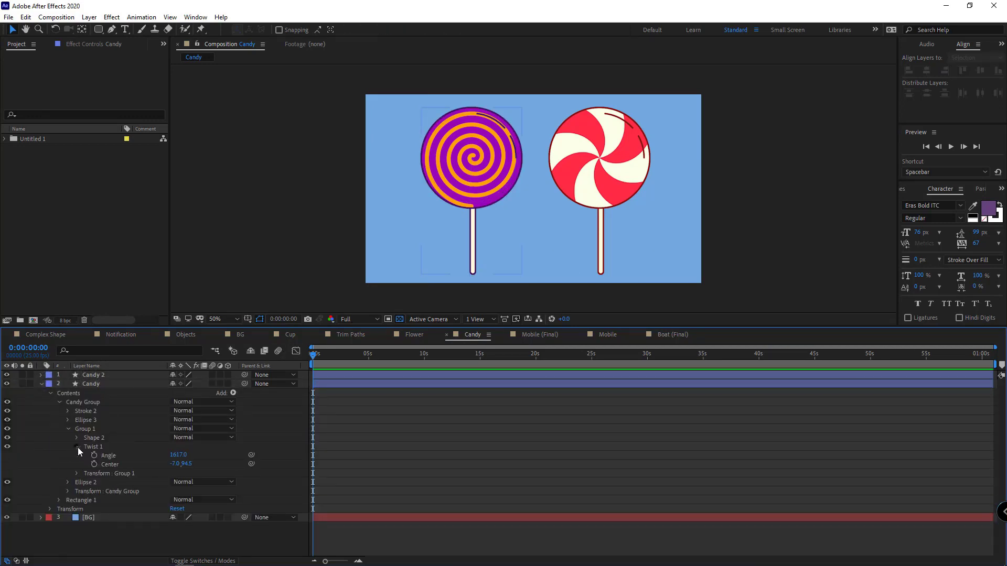
Step: Unwind then tighten the purple lollipop's spiral to Twist Angle 1617, then select the red lollipop
{"action": "left_click", "coordinate": [108, 456]}
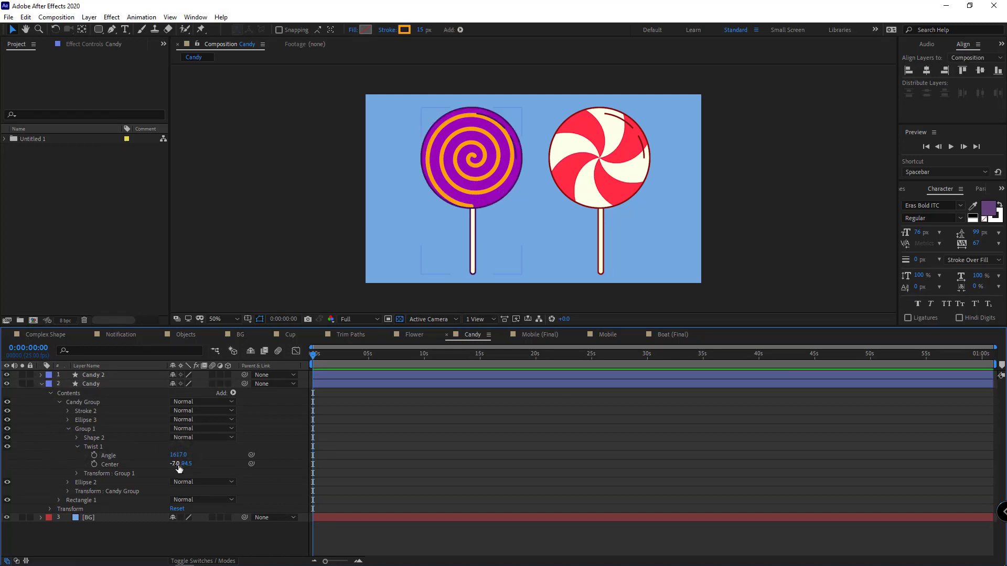
{"action": "left_click_drag", "start_coordinate": [180, 457], "coordinate": [306, 472]}
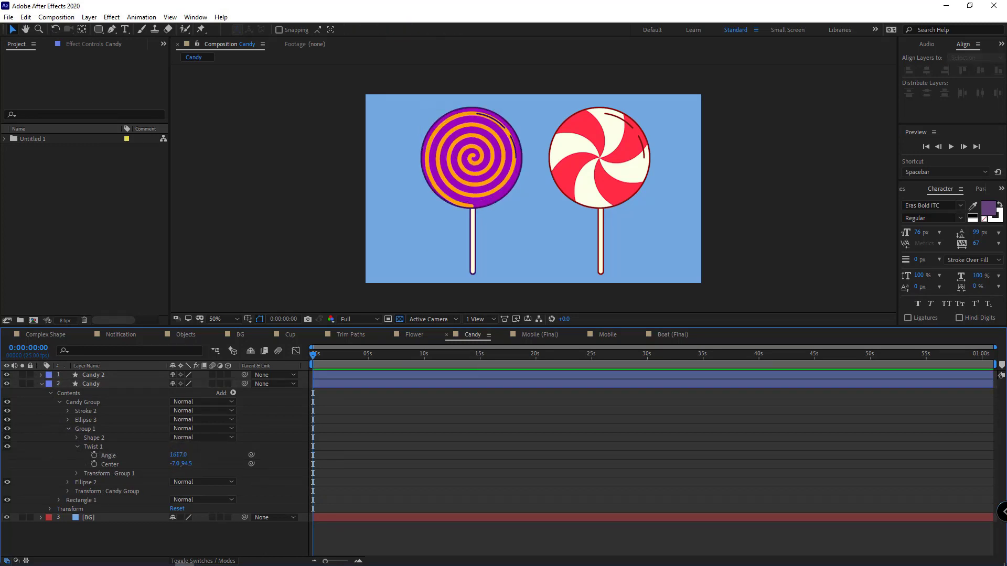
{"action": "left_click", "coordinate": [265, 534]}
{"action": "left_click", "coordinate": [41, 384]}
{"action": "left_click", "coordinate": [594, 164]}
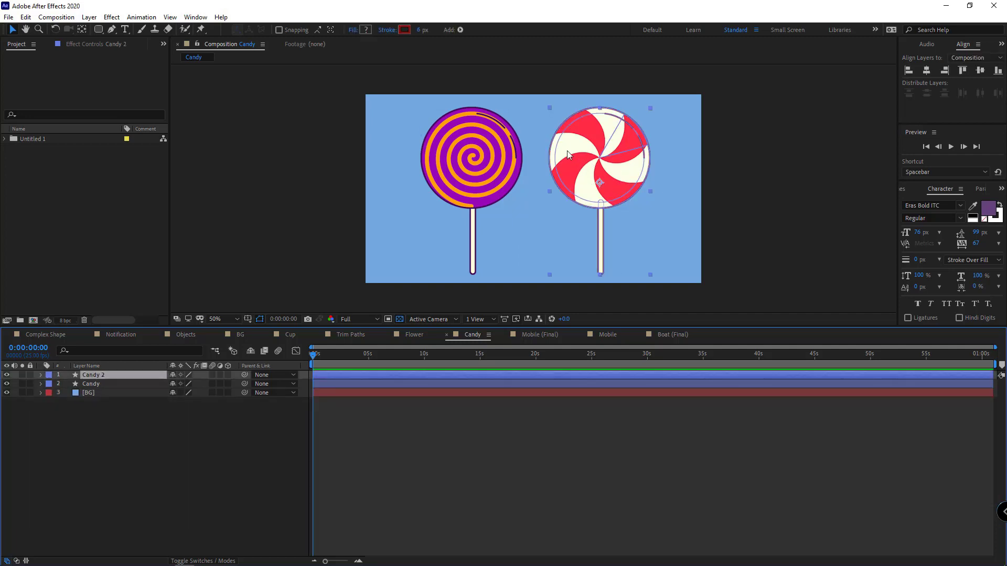
{"action": "left_click", "coordinate": [40, 375]}
{"action": "left_click", "coordinate": [7, 438]}
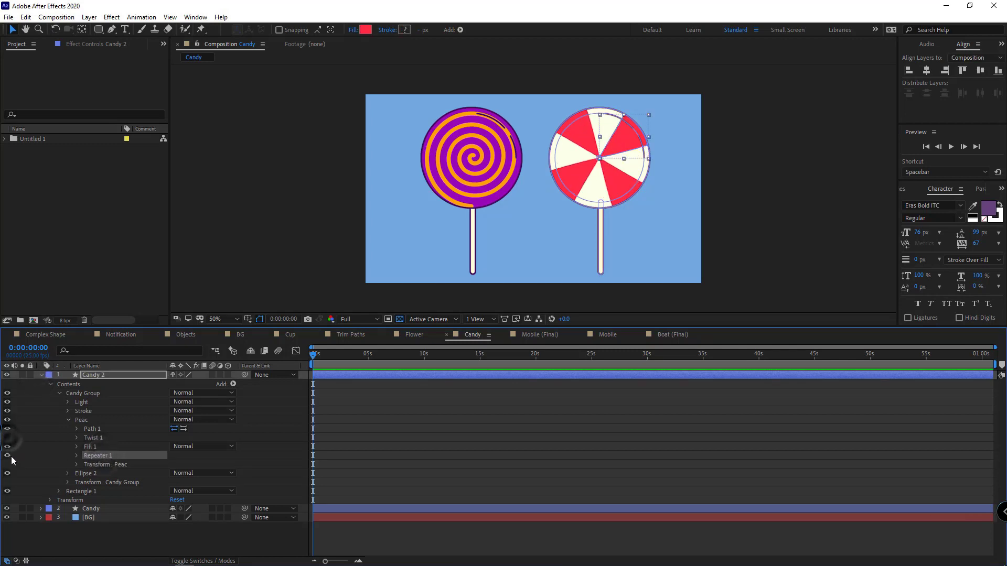
{"action": "left_click", "coordinate": [7, 455]}
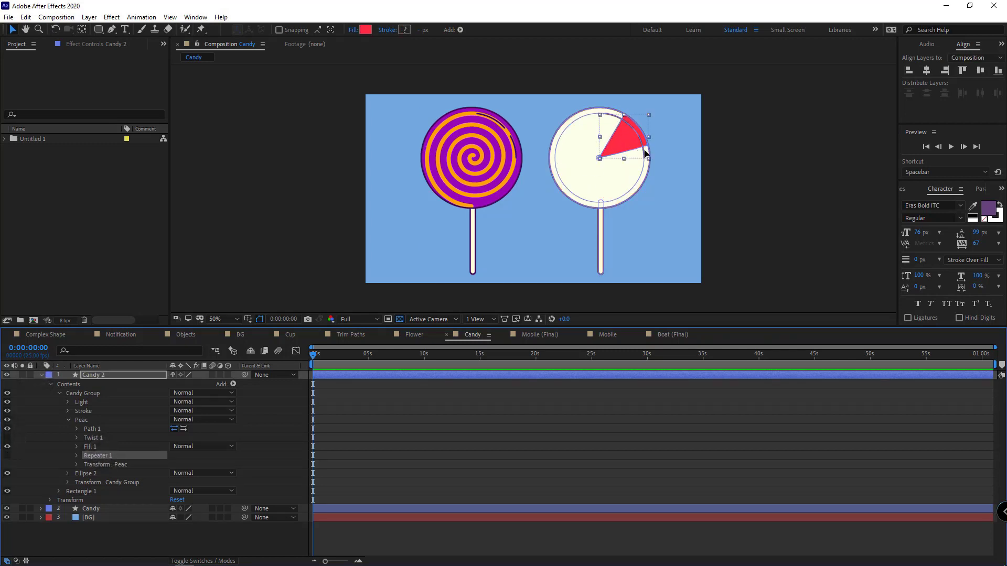
{"action": "left_click", "coordinate": [7, 456]}
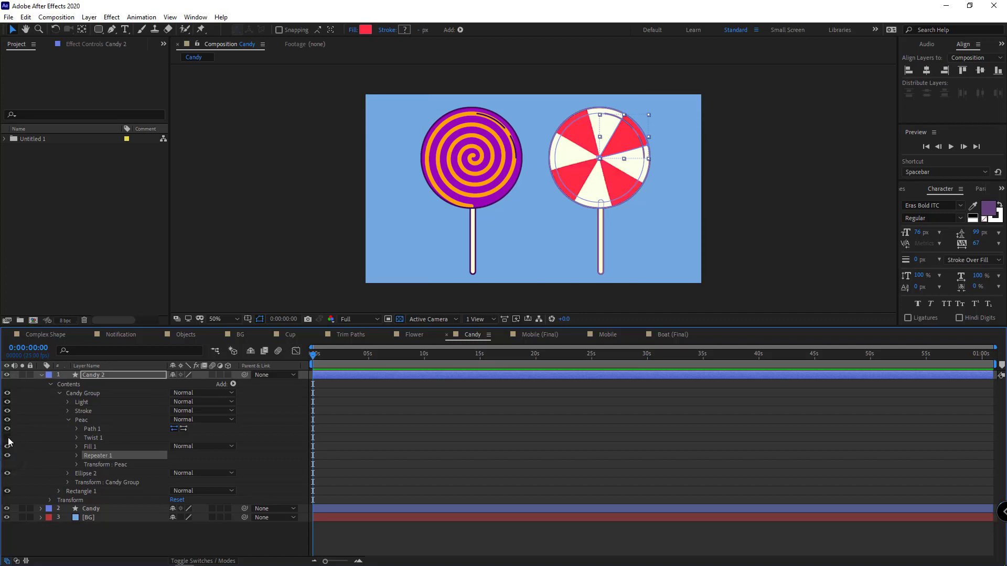
{"action": "left_click", "coordinate": [7, 438]}
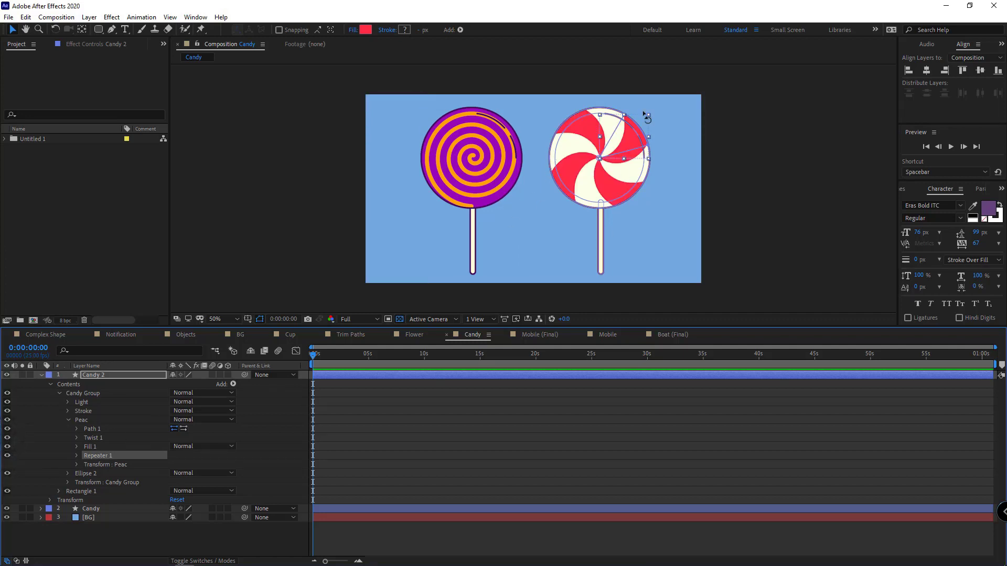
{"action": "left_click", "coordinate": [43, 375]}
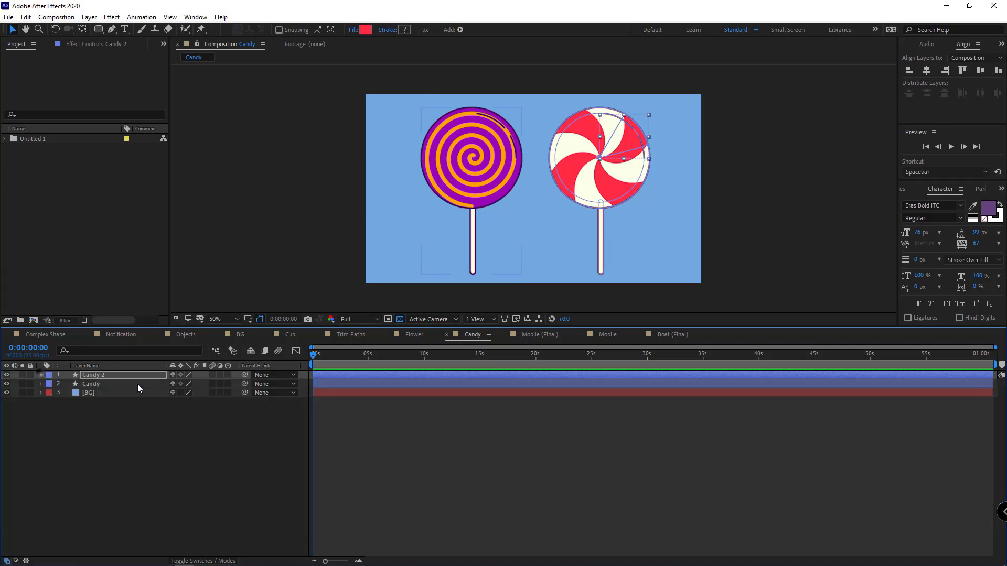
Step: Preview the Mobile (Final) icons animation and reveal the Elements layer's Wiggle Transform 1 settings
{"action": "left_click", "coordinate": [533, 336]}
{"action": "key", "text": "space"}
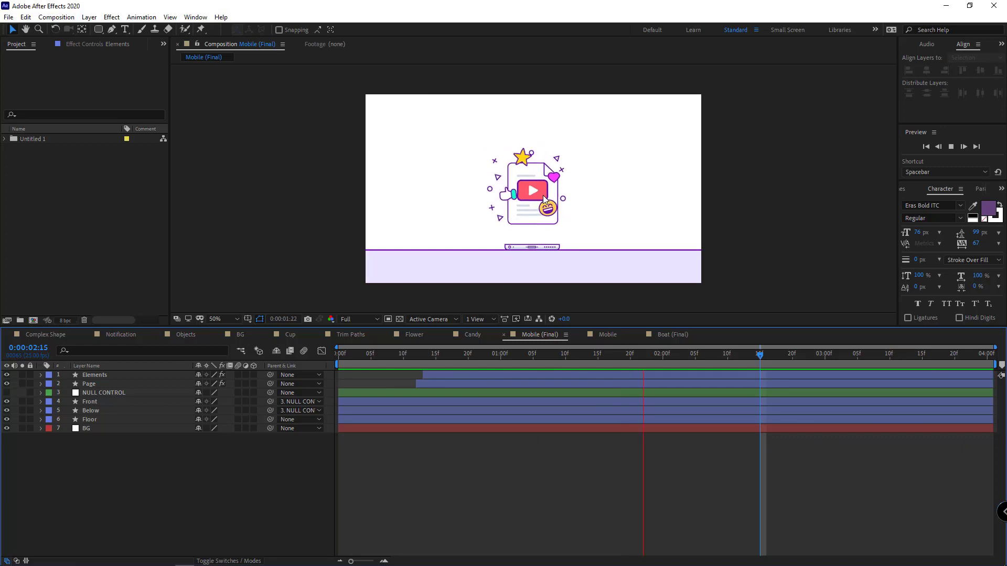
{"action": "key", "text": "space"}
{"action": "left_click", "coordinate": [41, 375]}
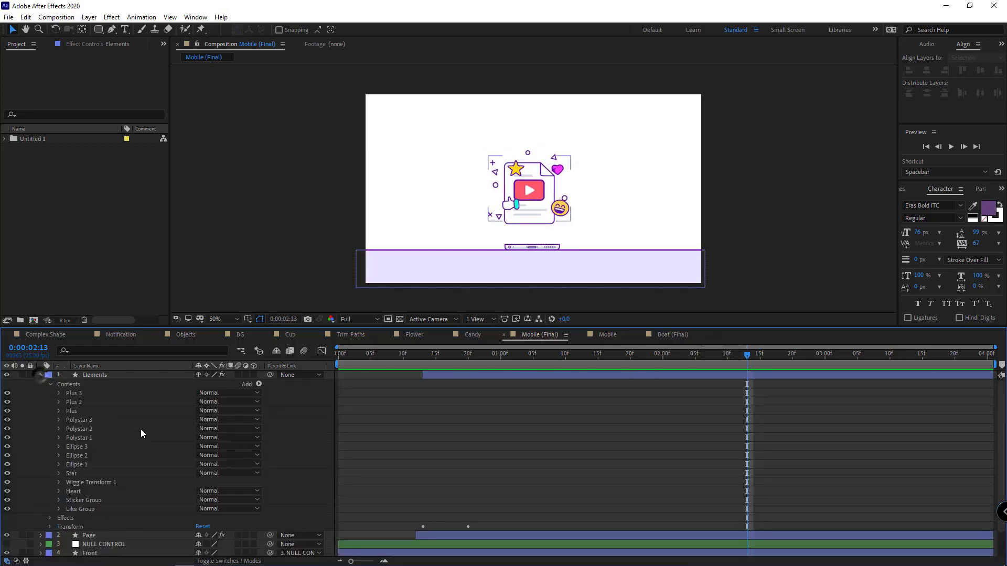
{"action": "left_click", "coordinate": [102, 482]}
{"action": "left_click", "coordinate": [58, 482]}
{"action": "scroll", "coordinate": [126, 482], "scroll_direction": "down", "scroll_amount": 2}
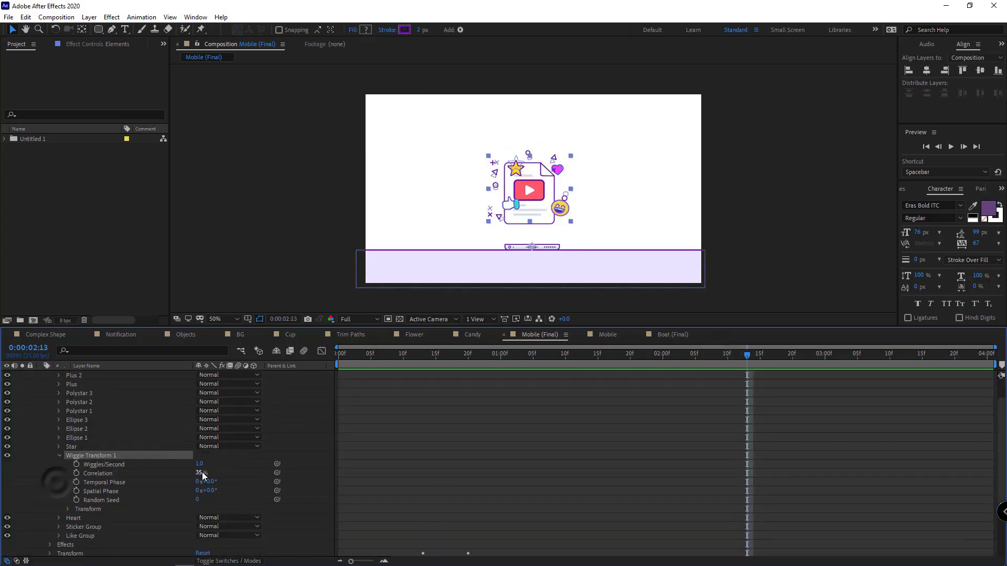
{"action": "left_click_drag", "start_coordinate": [202, 473], "coordinate": [259, 470]}
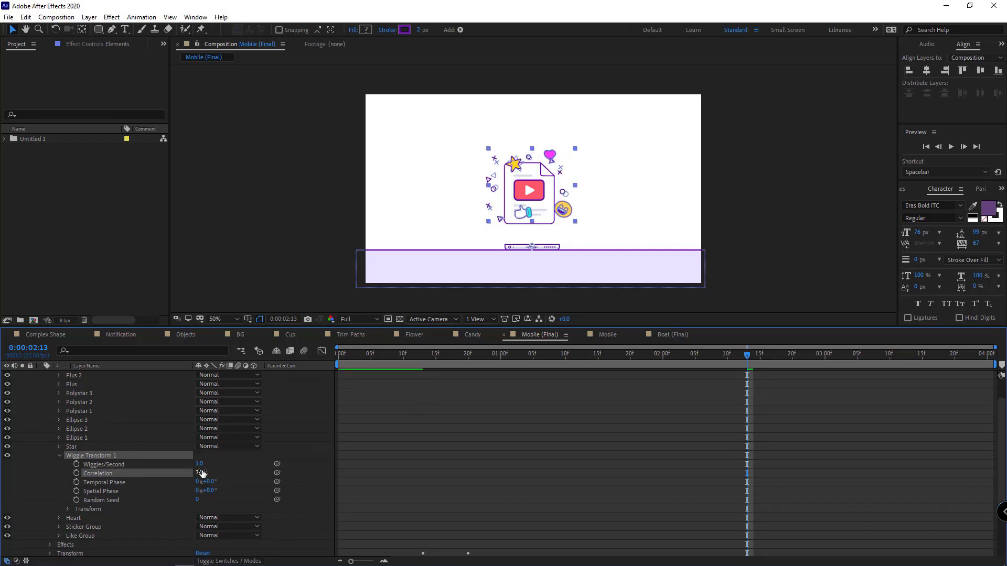
Step: Lower the icons' wiggle Correlation to 37%, replay it, then switch to the Mobile charging-phone composition
{"action": "mouse_move", "coordinate": [202, 473]}
{"action": "left_mouse_down"}
{"action": "mouse_move", "coordinate": [218, 474]}
{"action": "mouse_move", "coordinate": [202, 474]}
{"action": "left_mouse_up"}
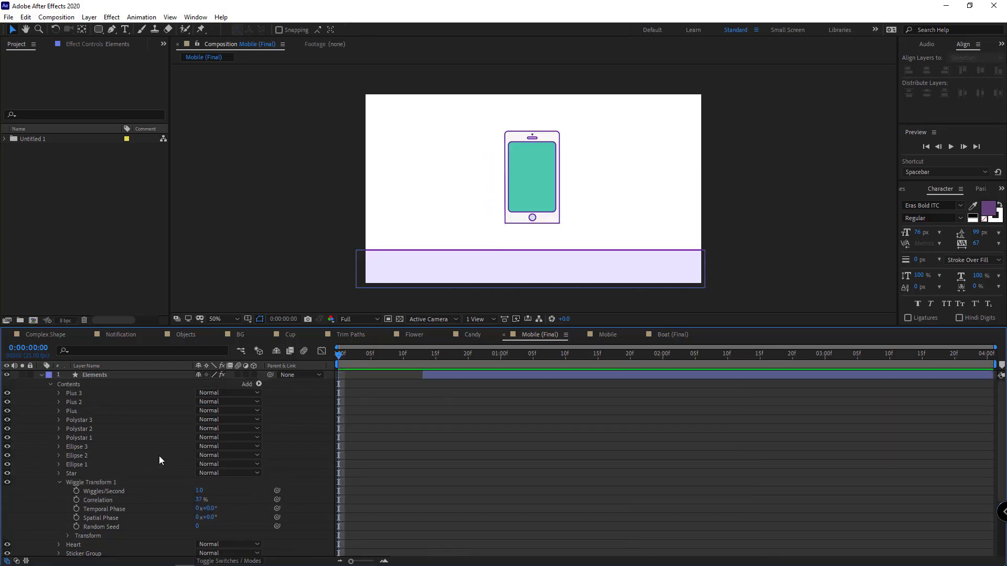
{"action": "key", "text": "space"}
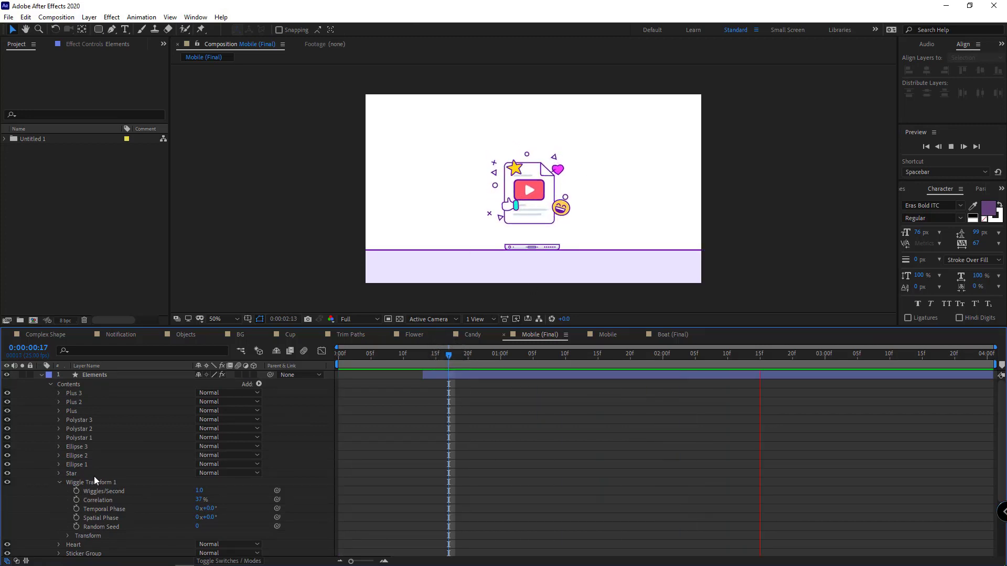
{"action": "left_click", "coordinate": [118, 482]}
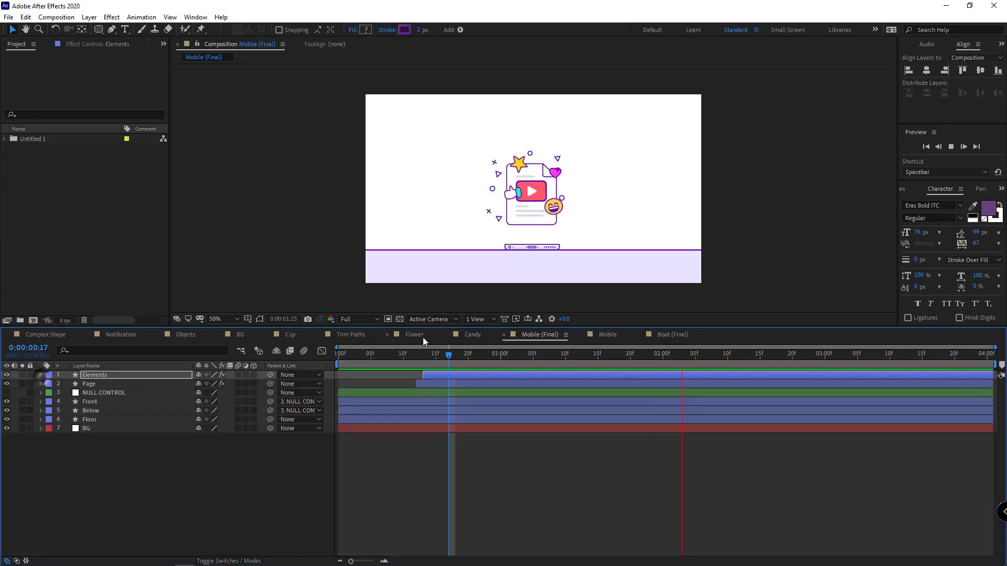
{"action": "left_click", "coordinate": [607, 335]}
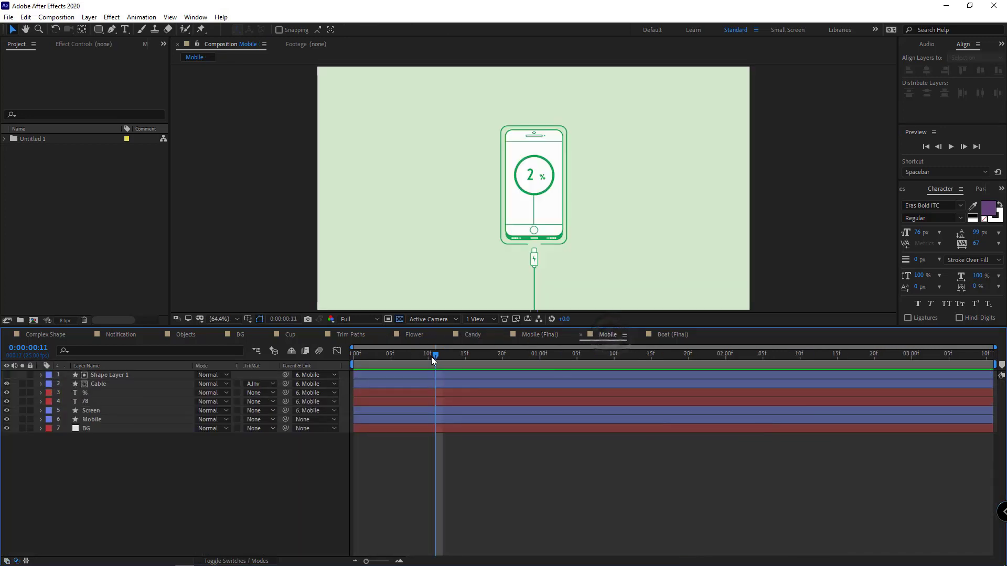
Step: Rewind to the start and play the charging-phone animation
{"action": "left_click_drag", "start_coordinate": [433, 360], "coordinate": [353, 356]}
{"action": "key", "text": "space"}
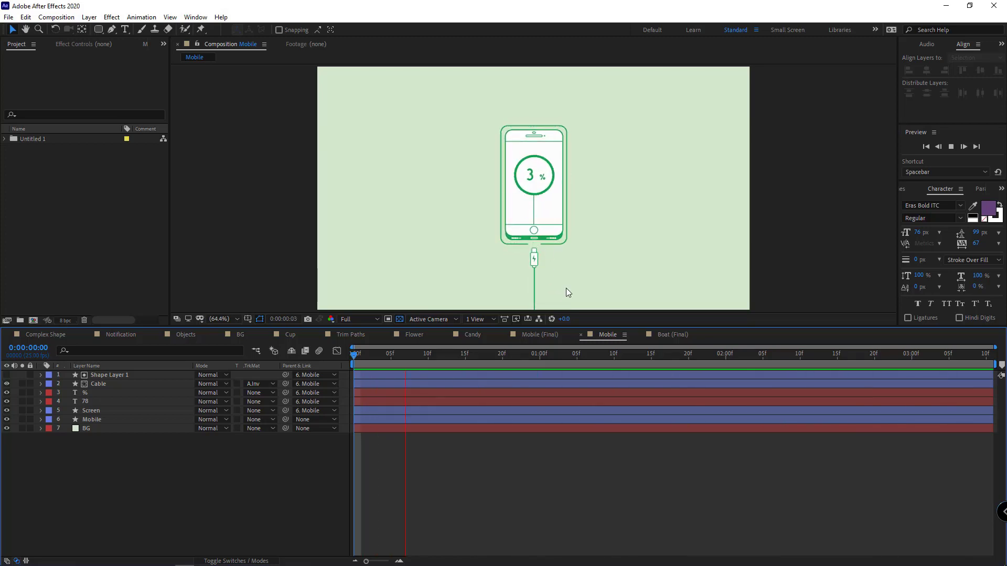
Step: Play the Boat (Final) boat and waves animation
{"action": "left_click", "coordinate": [671, 335]}
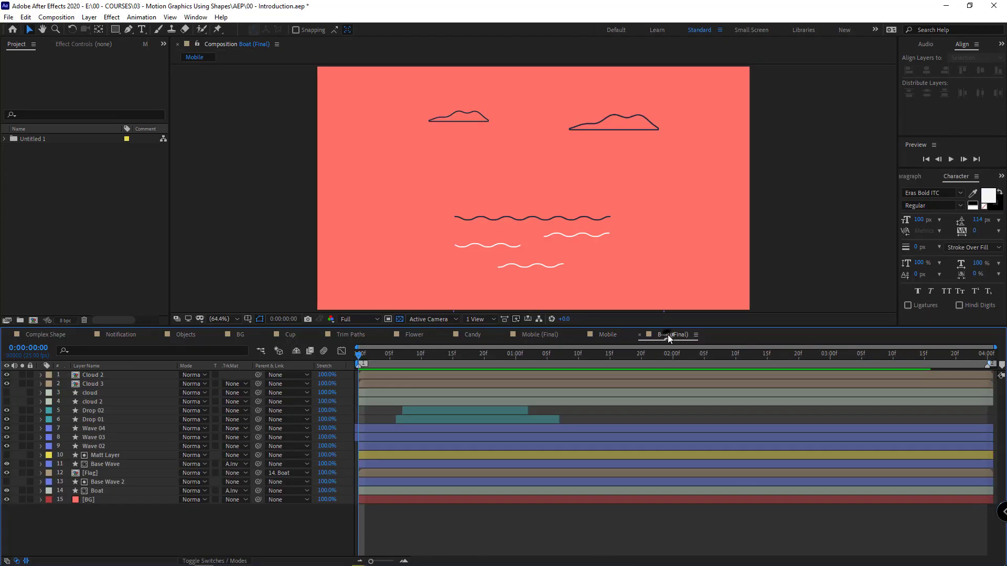
{"action": "key", "text": "space"}
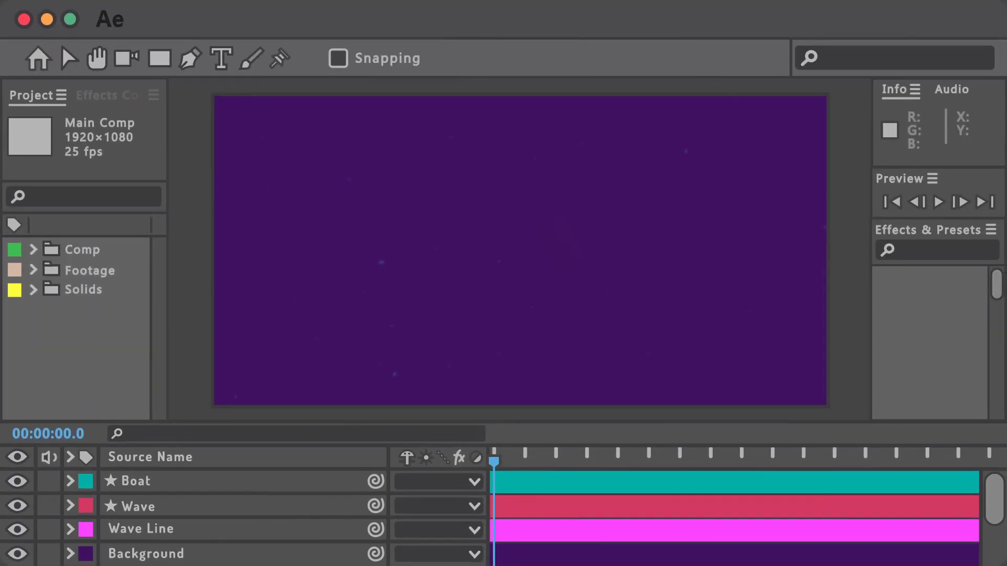
Step: Adjust the Wave layer's Stroke Taper in the promo scene
{"action": "left_click", "coordinate": [188, 59]}
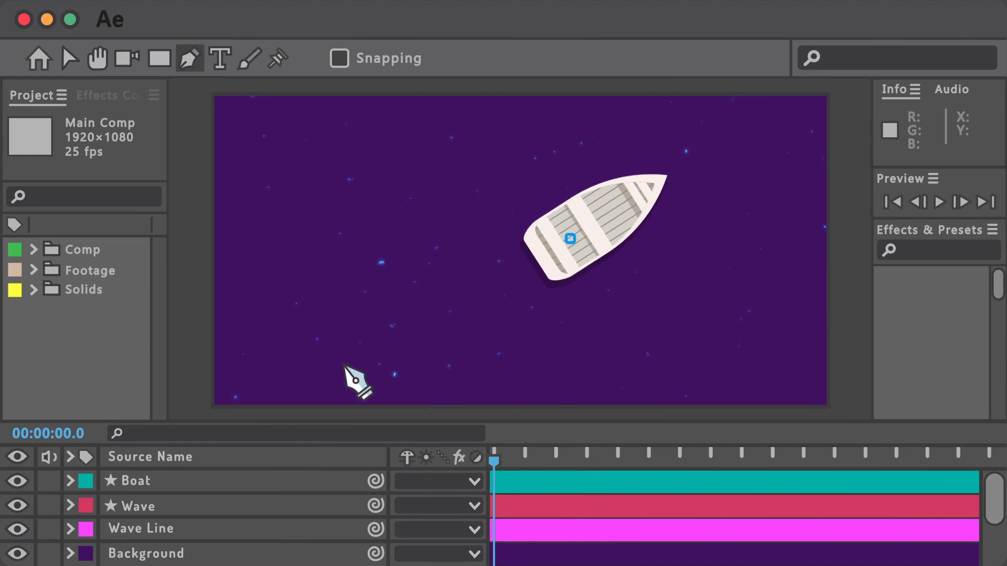
{"action": "left_click", "coordinate": [70, 506]}
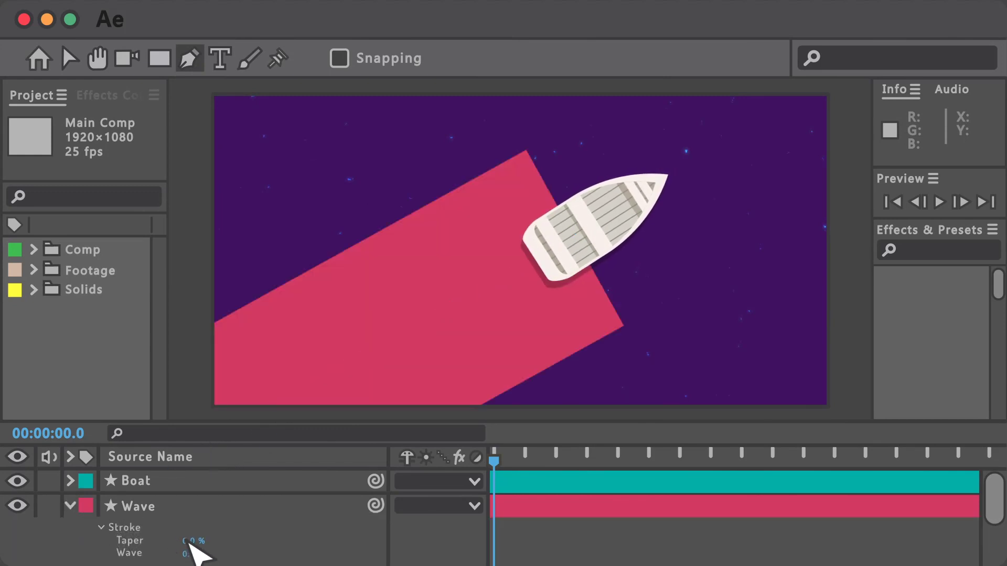
{"action": "left_click_drag", "start_coordinate": [193, 553], "coordinate": [268, 553]}
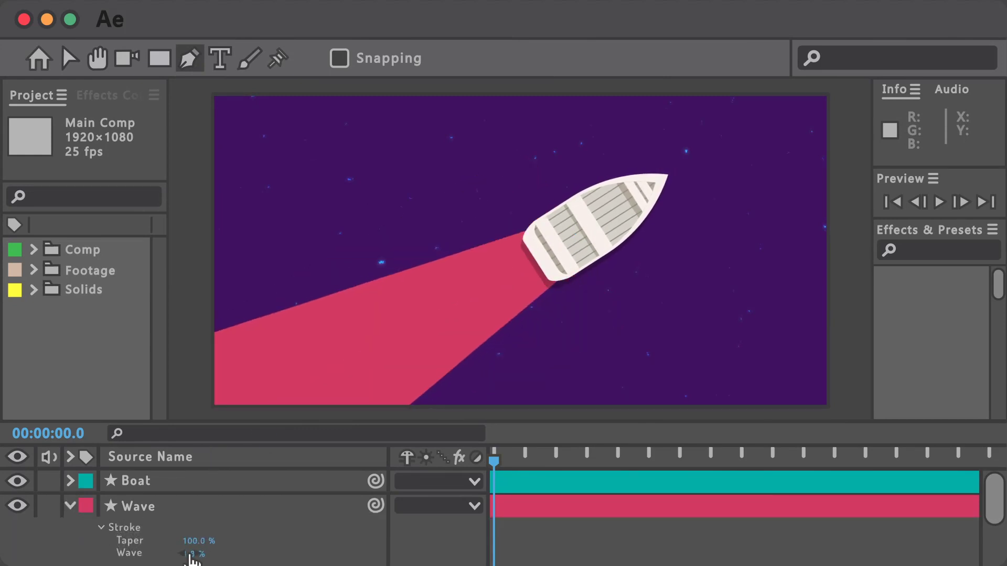
{"action": "left_click", "coordinate": [71, 506]}
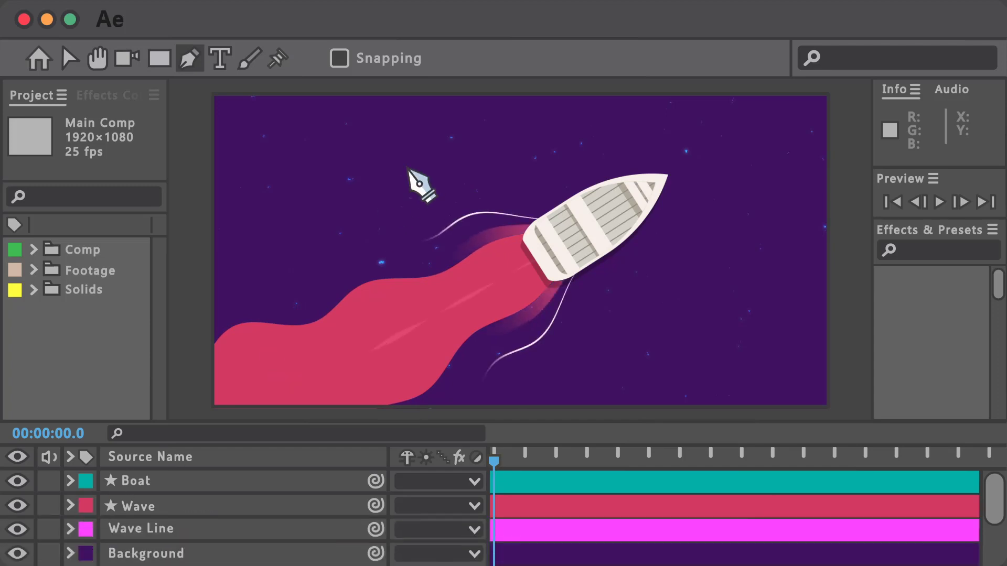
Step: Draw a wake line behind the boat with the Pen tool and set its Taper and Wave
{"action": "left_click", "coordinate": [414, 152]}
{"action": "left_click", "coordinate": [586, 153]}
{"action": "left_click", "coordinate": [71, 482]}
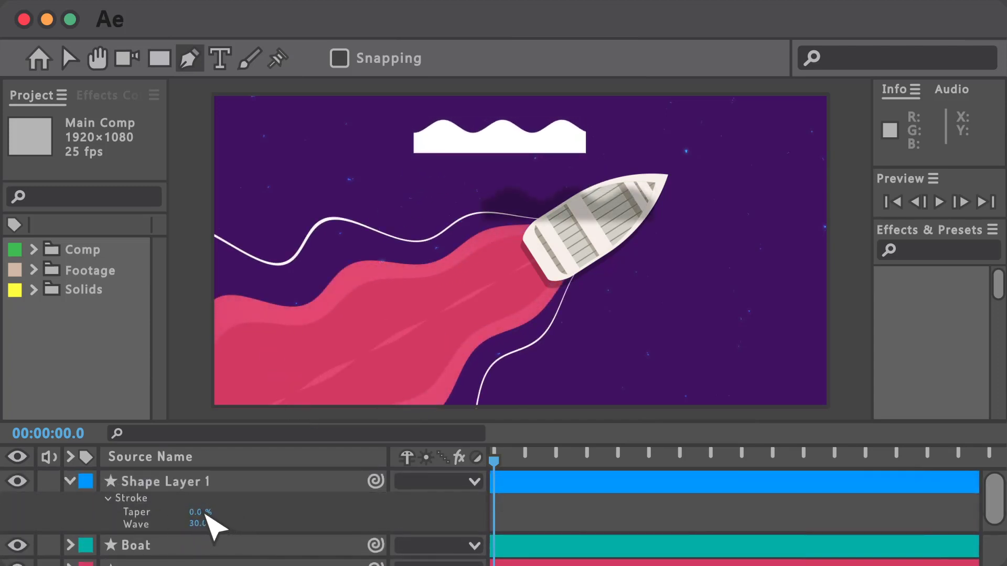
{"action": "left_click_drag", "start_coordinate": [211, 513], "coordinate": [271, 515]}
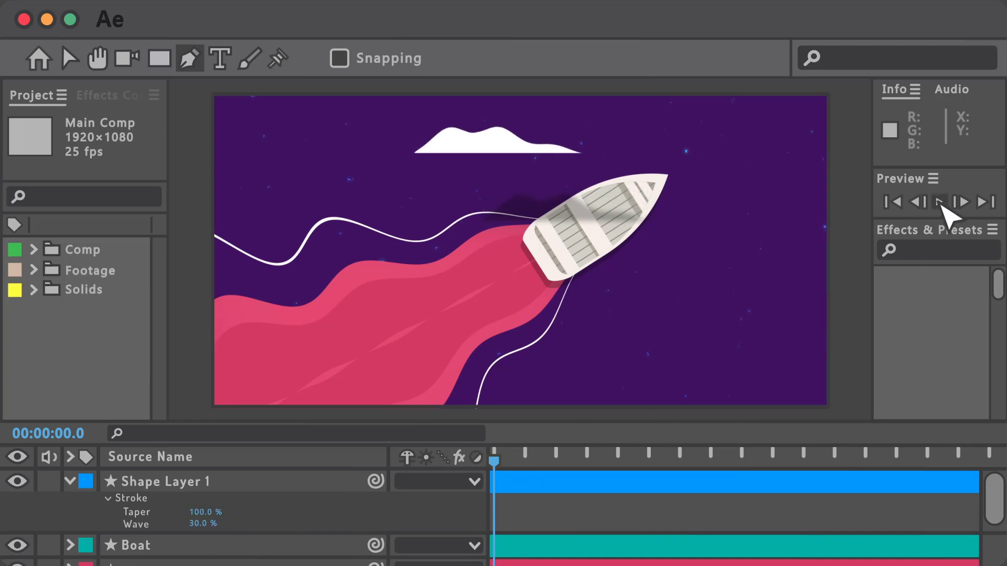
{"action": "left_click", "coordinate": [938, 202]}
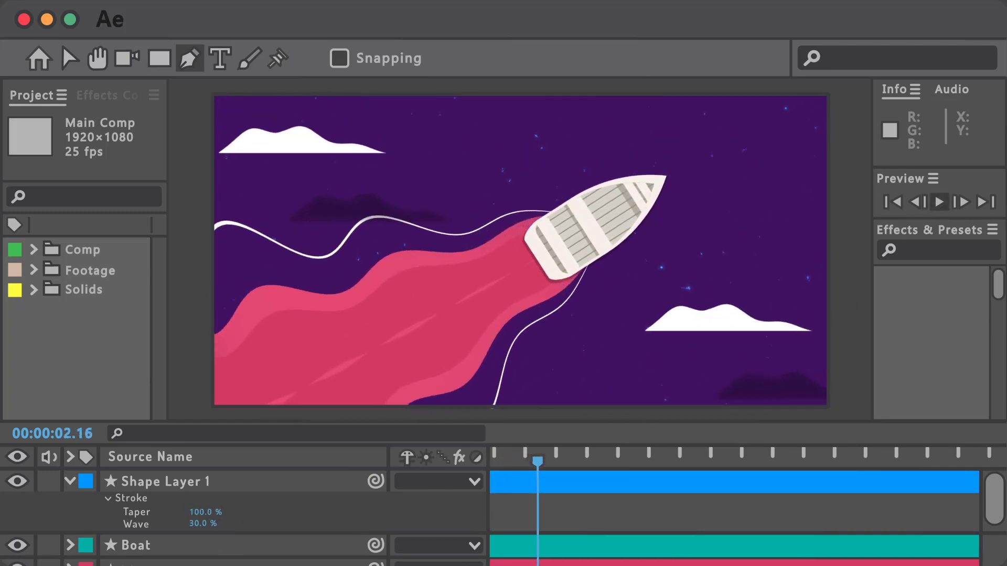